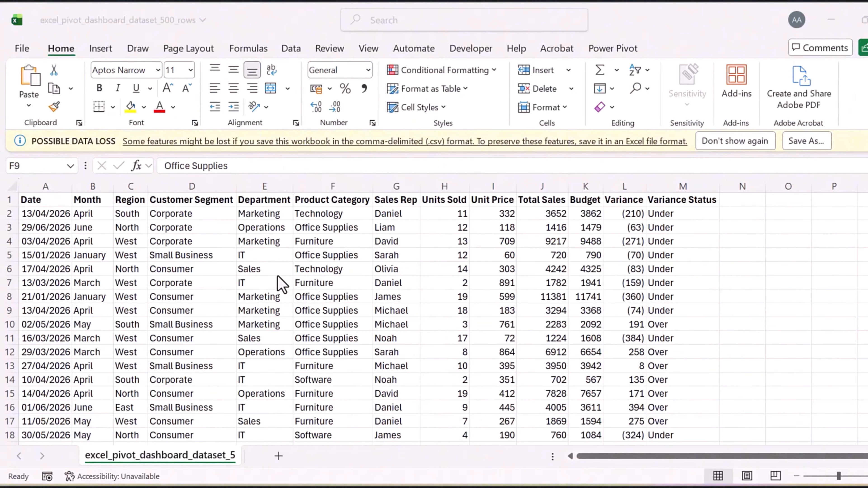
Convert the dataset range A1:M501 into a table with headers
scroll(279, 283, down, 2)
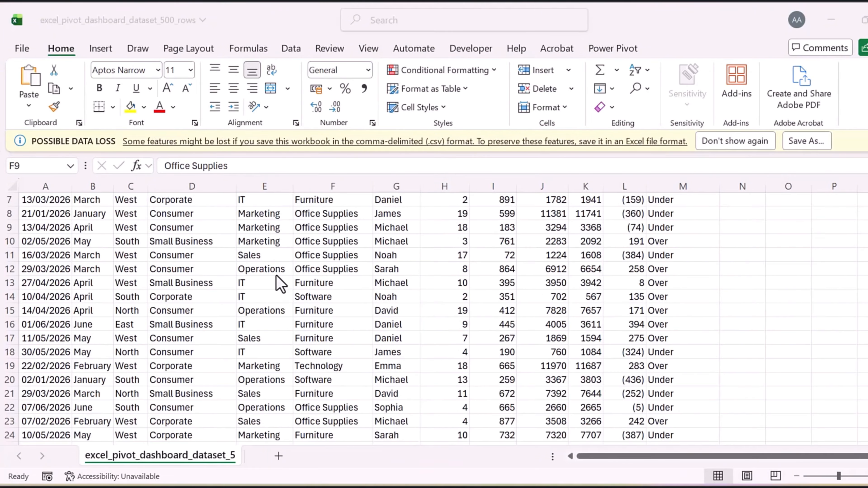
scroll(279, 283, up, 2)
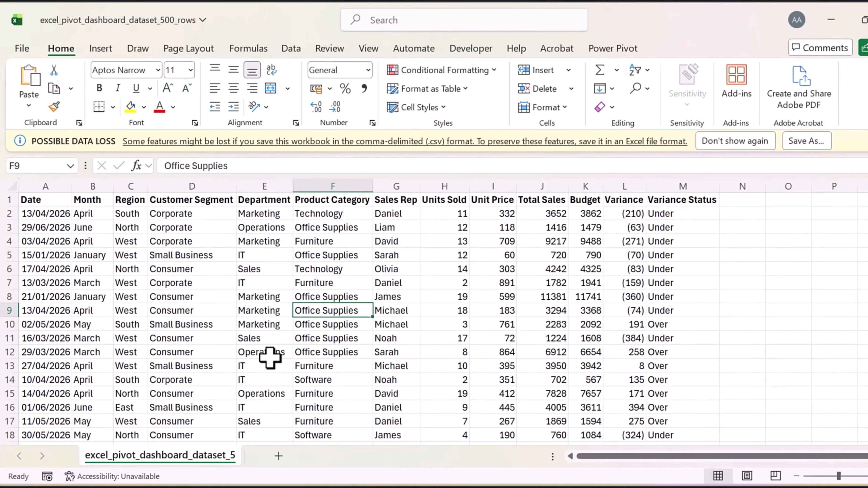
key(ctrl+t)
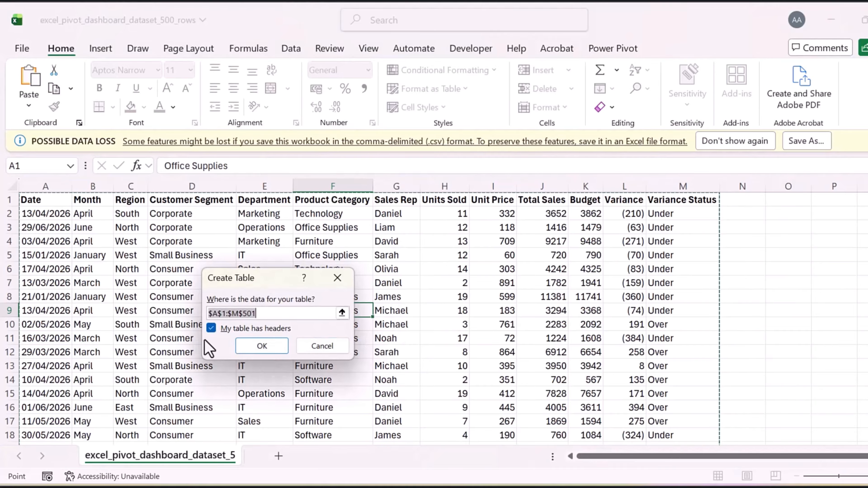
click(270, 350)
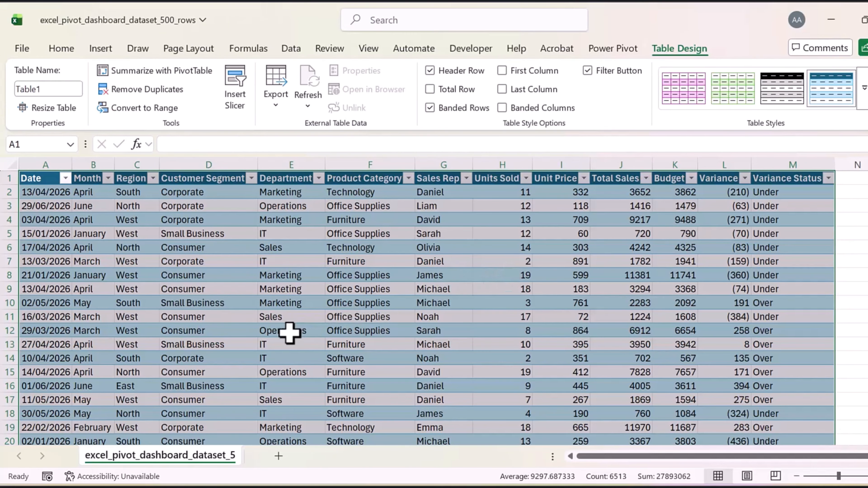
click(281, 319)
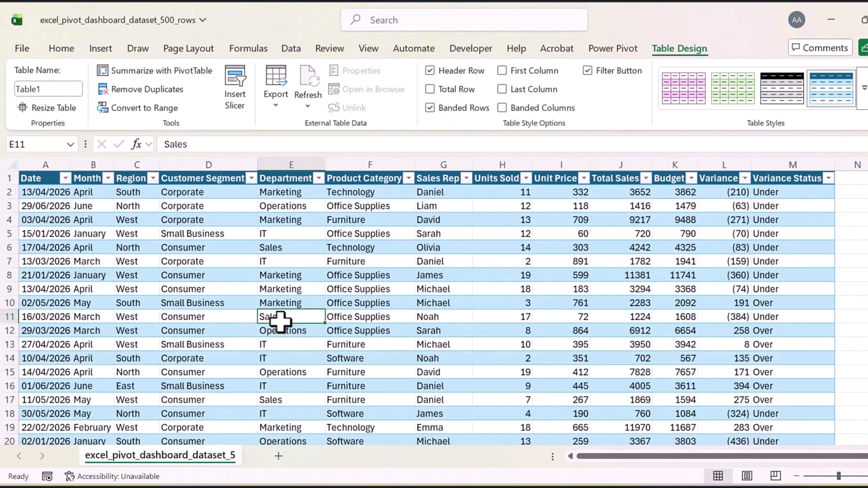
Insert a PivotTable based on Table1 in a new worksheet
click(103, 50)
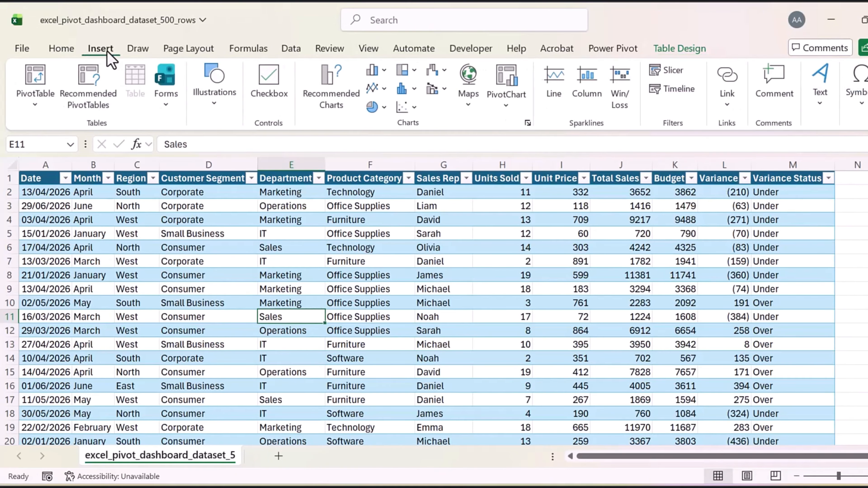
click(36, 103)
scroll(37, 104, down, 1)
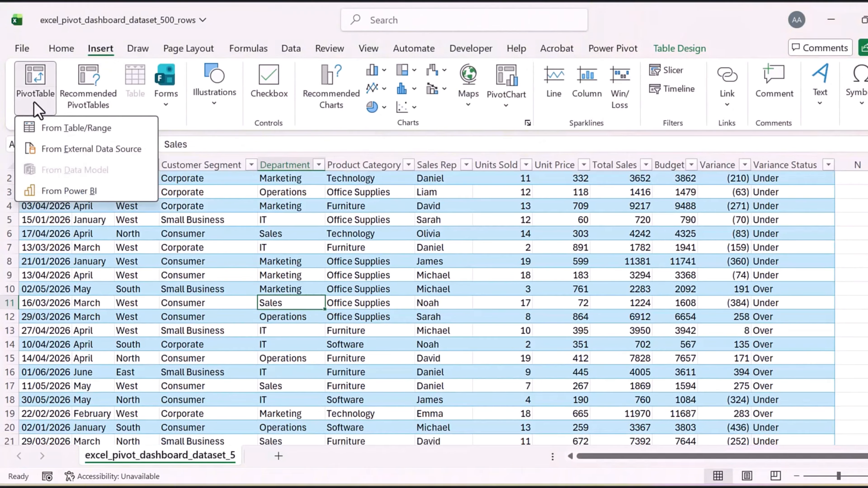
click(78, 136)
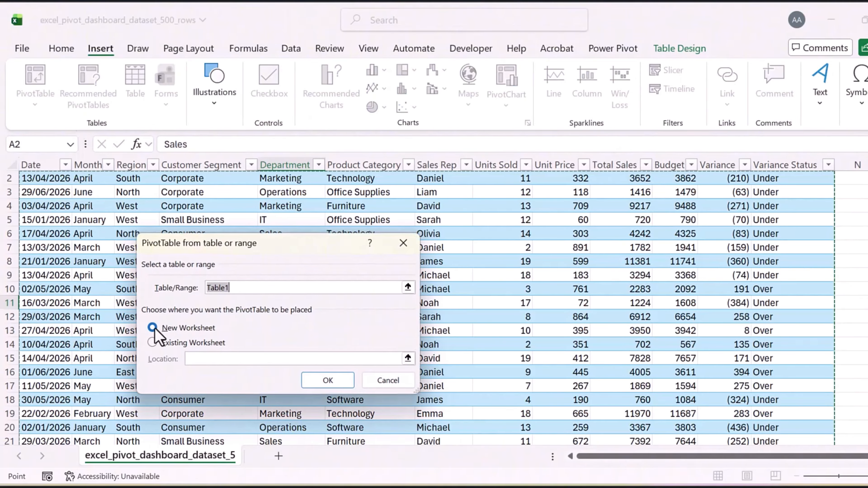
click(325, 380)
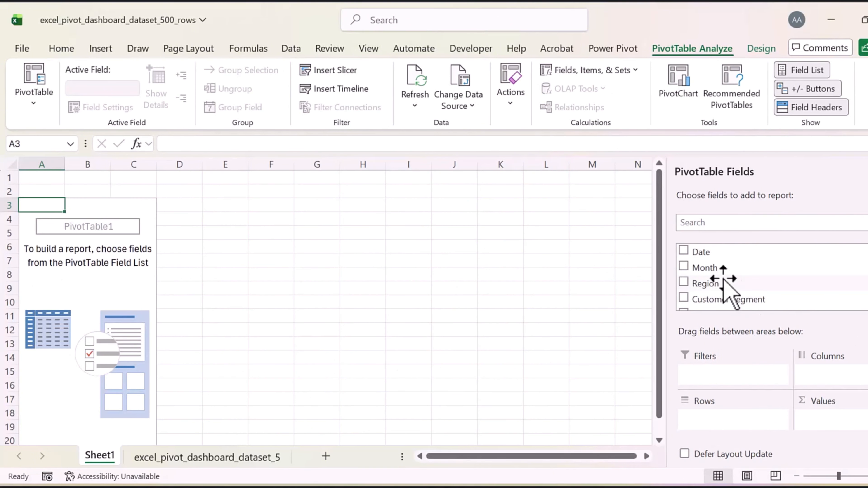
Add Region, Department and Product Category, in that order, as the PivotTable's row fields
drag(718, 283, 738, 415)
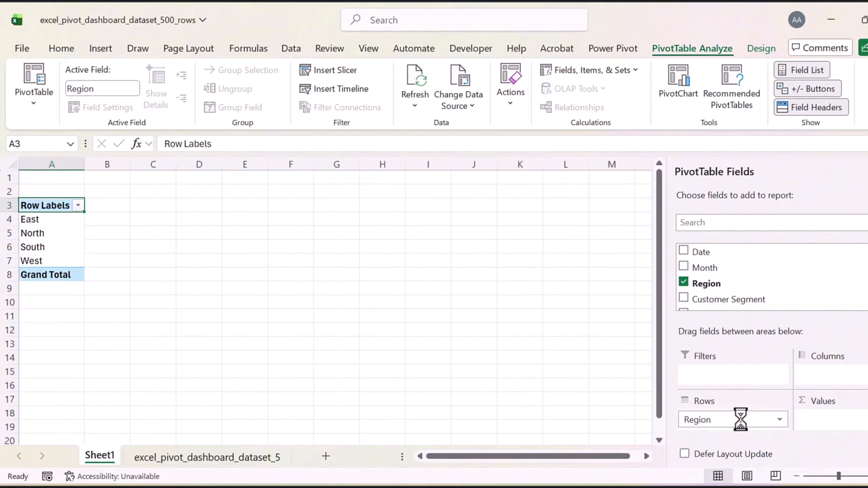
scroll(764, 301, down, 1)
scroll(741, 287, down, 1)
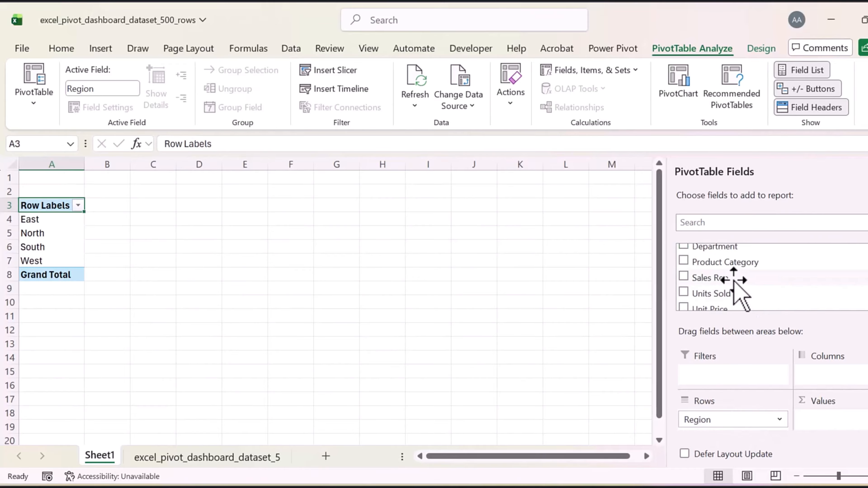
scroll(736, 278, up, 1)
drag(728, 280, 735, 429)
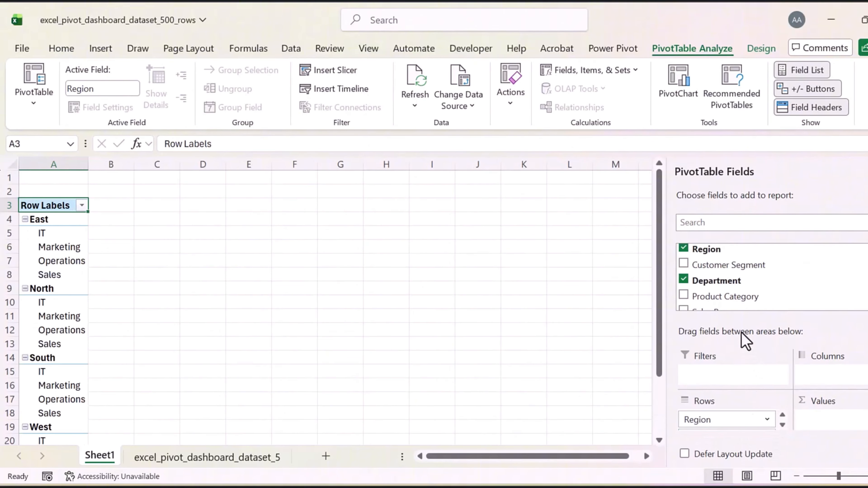
drag(735, 297, 738, 413)
scroll(745, 424, down, 2)
scroll(739, 416, down, 2)
scroll(739, 418, up, 1)
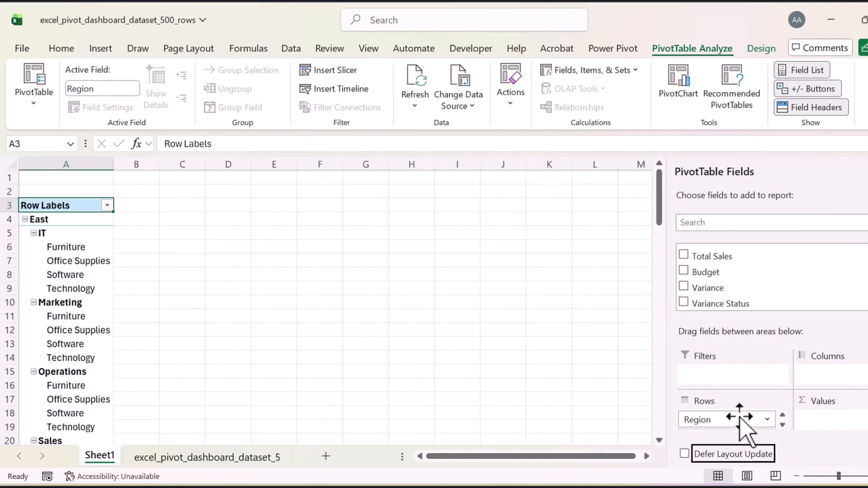
scroll(739, 417, down, 1)
click(739, 417)
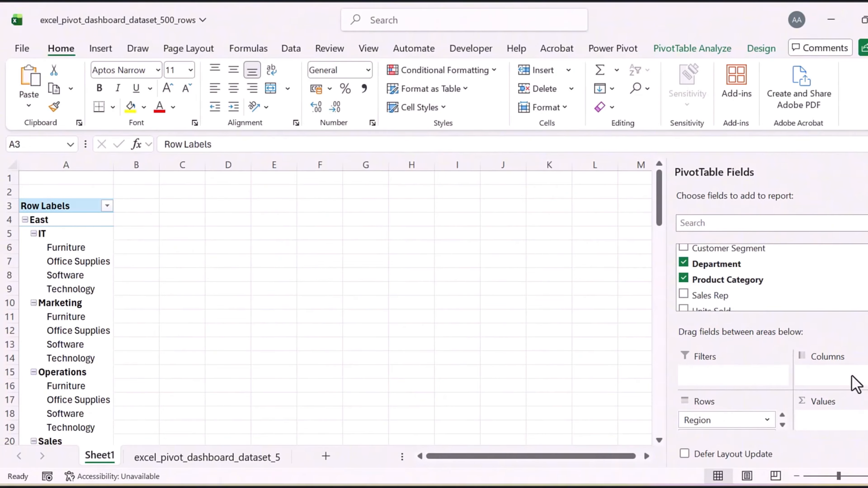
Add Total Sales, Budget, Variance and Units Sold to the PivotTable as summed values
scroll(718, 295, down, 2)
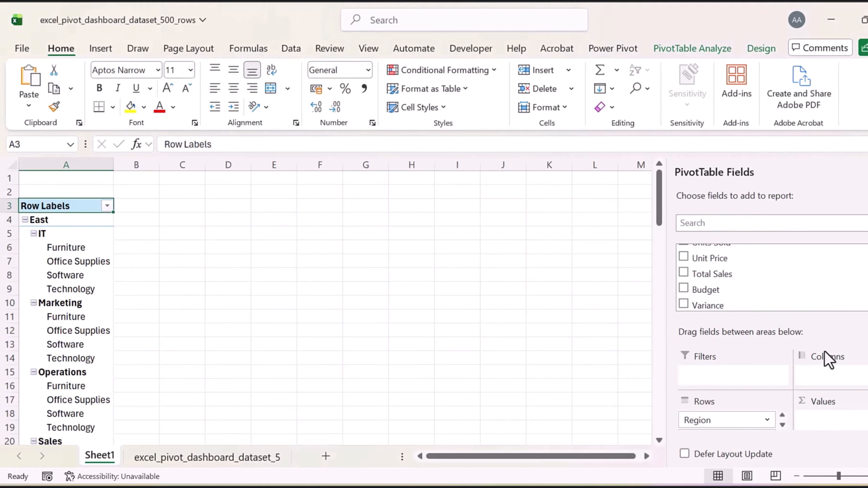
drag(701, 273, 831, 427)
drag(735, 278, 834, 428)
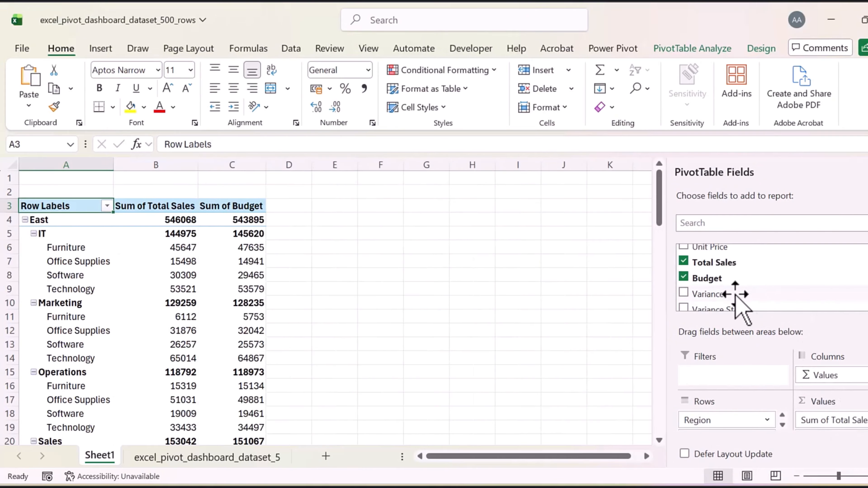
drag(736, 295, 837, 429)
scroll(768, 295, down, 1)
scroll(767, 295, up, 2)
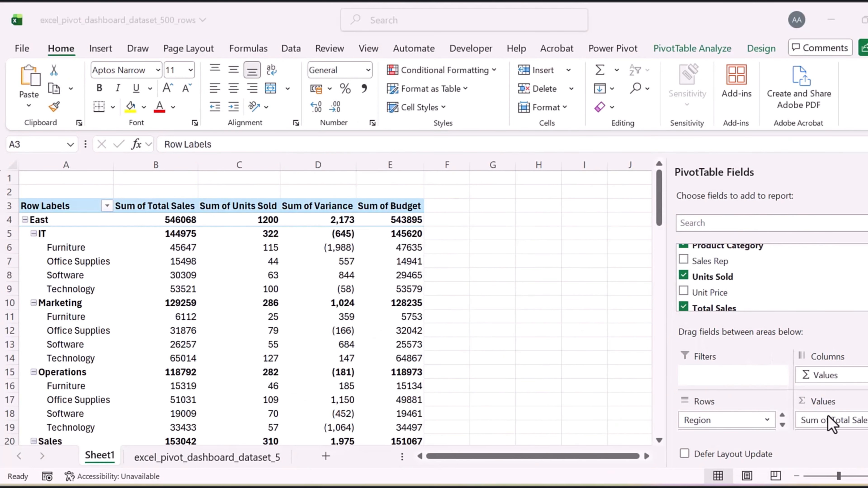
Reorder the PivotTable's value fields to Total Sales, Budget, Variance and Units Sold
scroll(828, 419, down, 2)
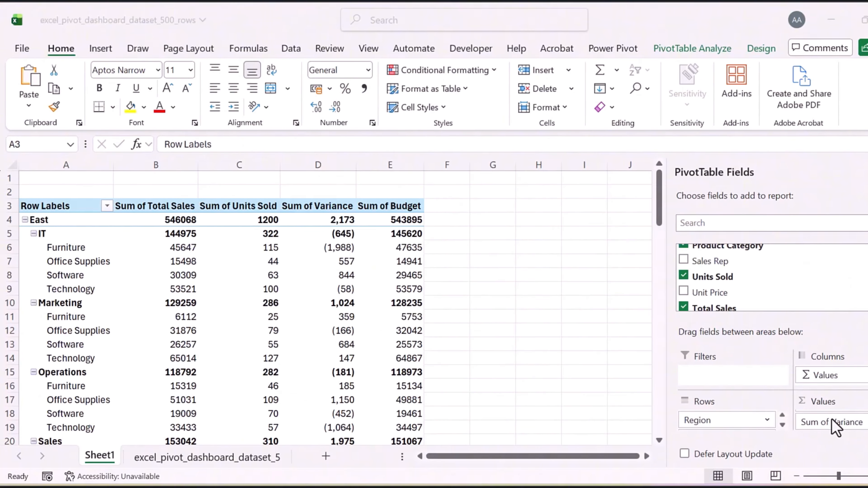
scroll(834, 428, down, 1)
scroll(842, 425, up, 2)
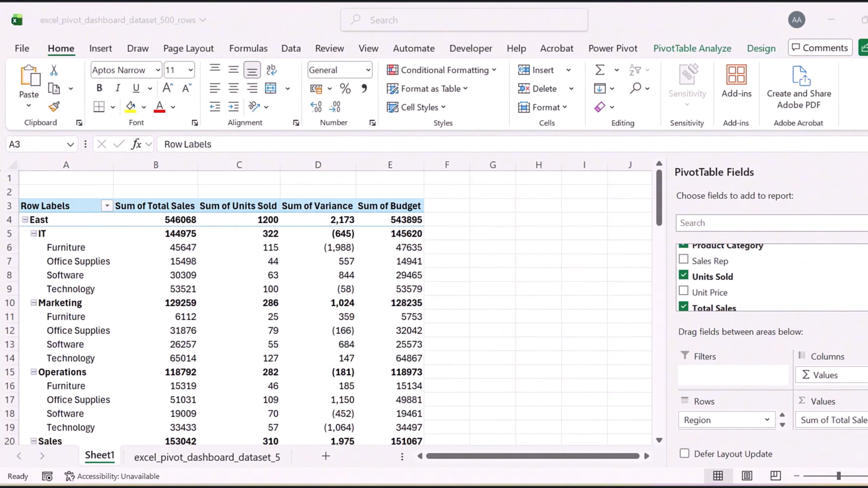
click(867, 425)
scroll(831, 421, down, 3)
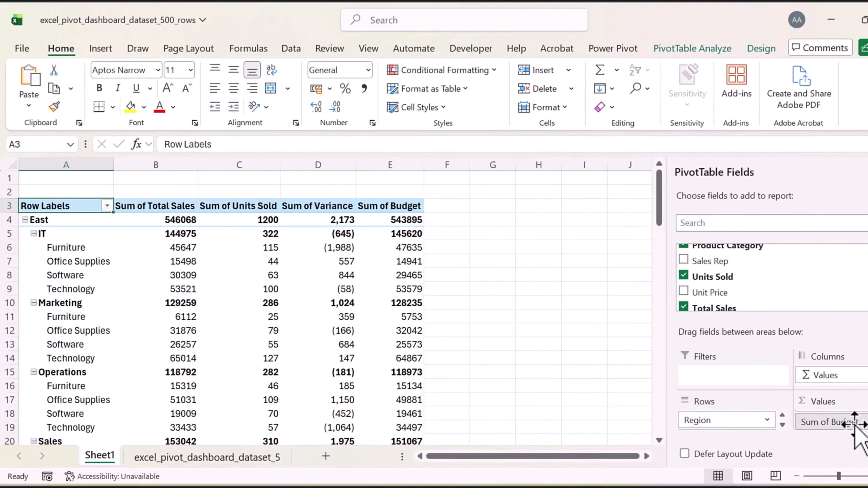
mouse_move(855, 425)
mouse_down()
mouse_move(855, 410)
mouse_move(854, 425)
mouse_up()
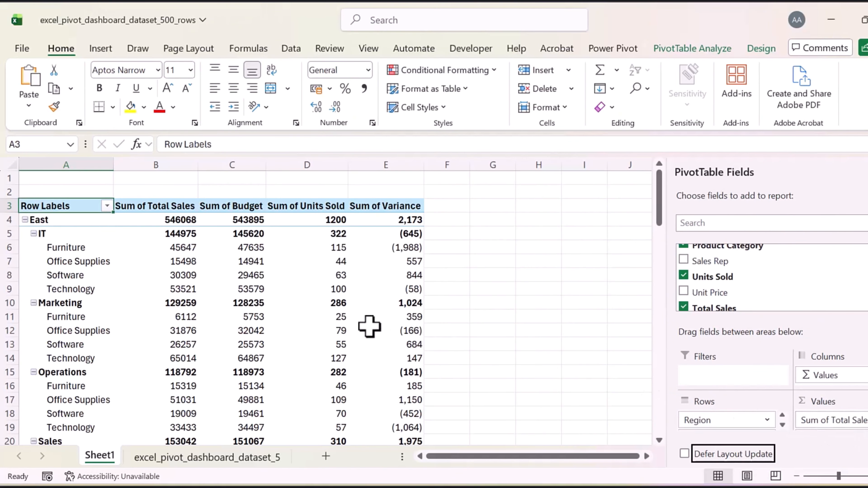
scroll(856, 424, down, 3)
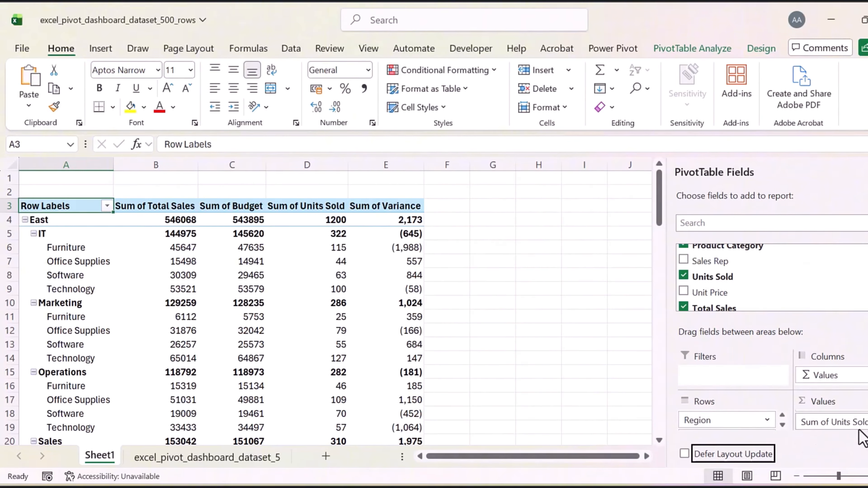
drag(859, 426, 828, 415)
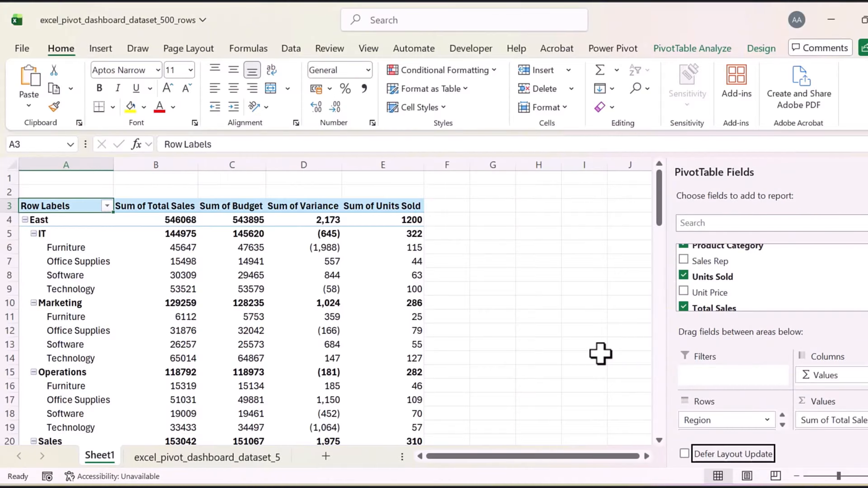
Close the PivotTable field list and show the report in tabular form
mouse_move(334, 337)
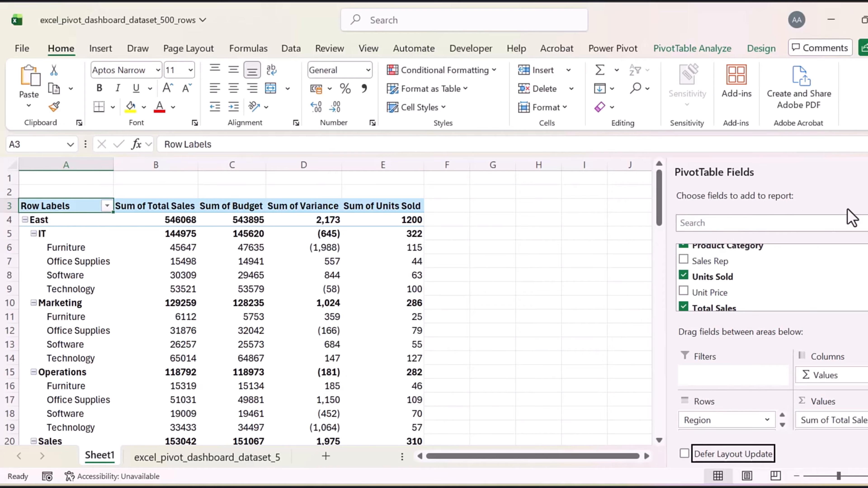
click(867, 172)
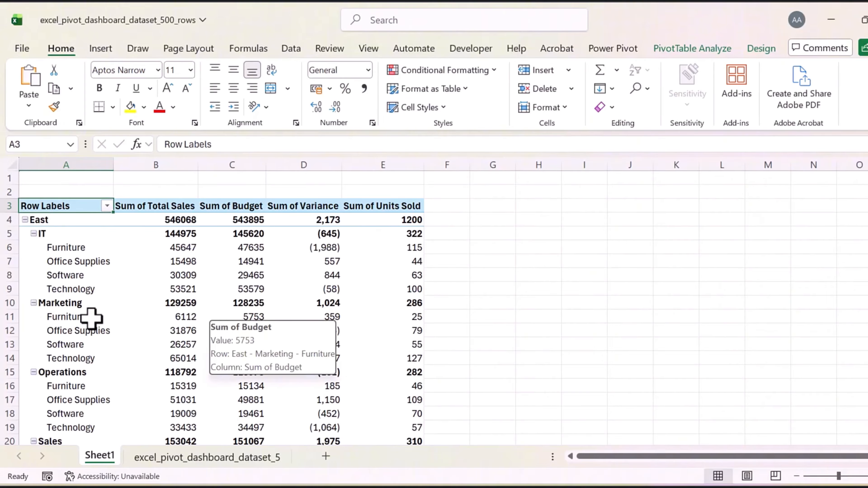
mouse_move(129, 307)
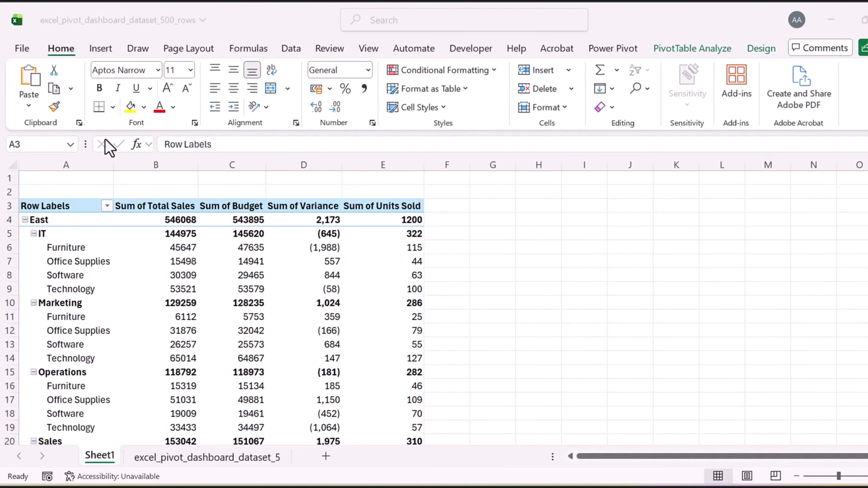
click(127, 253)
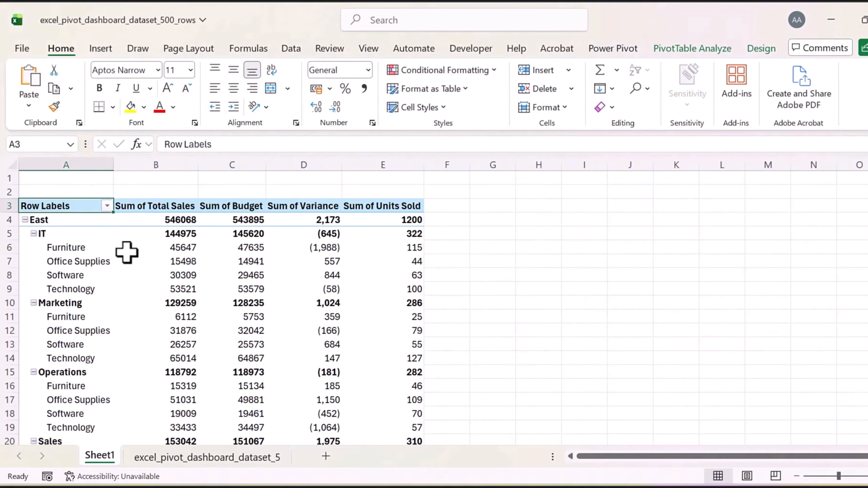
click(757, 51)
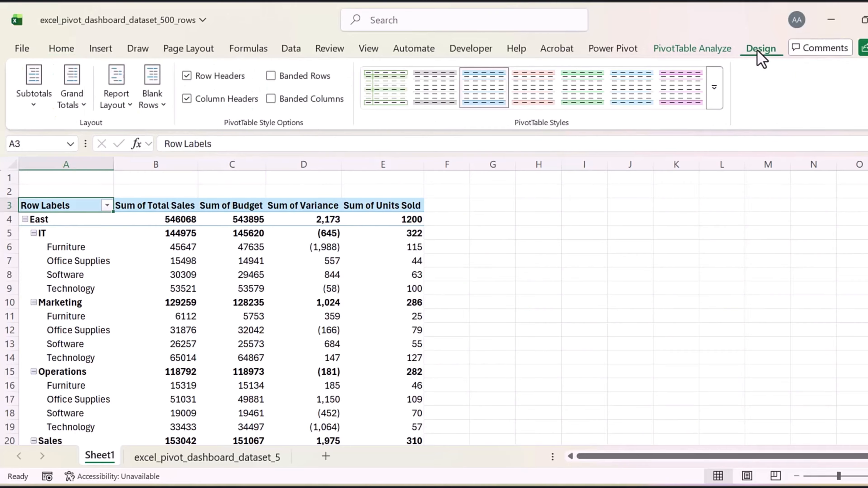
click(114, 100)
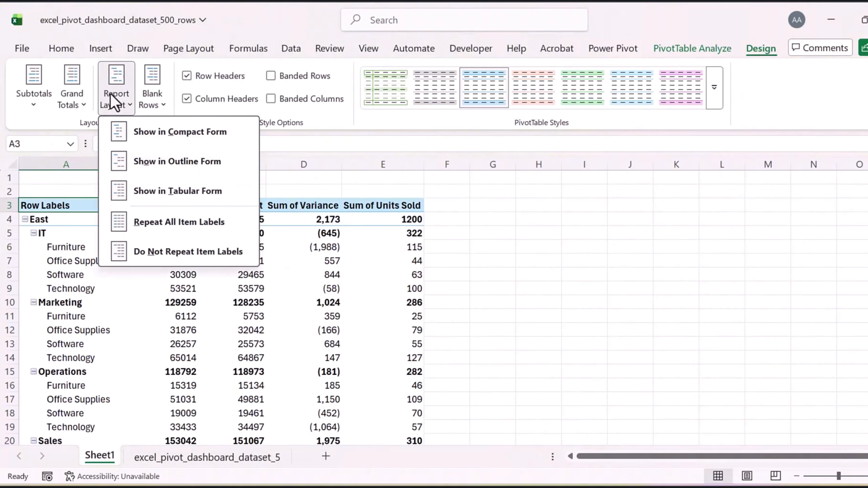
click(145, 190)
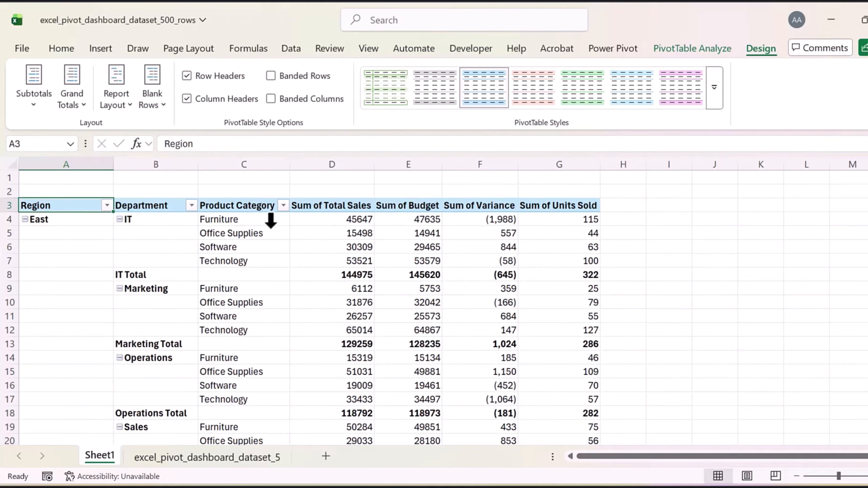
Remove the PivotTable's subtotals and turn grand totals off for rows and columns
mouse_move(318, 265)
click(35, 106)
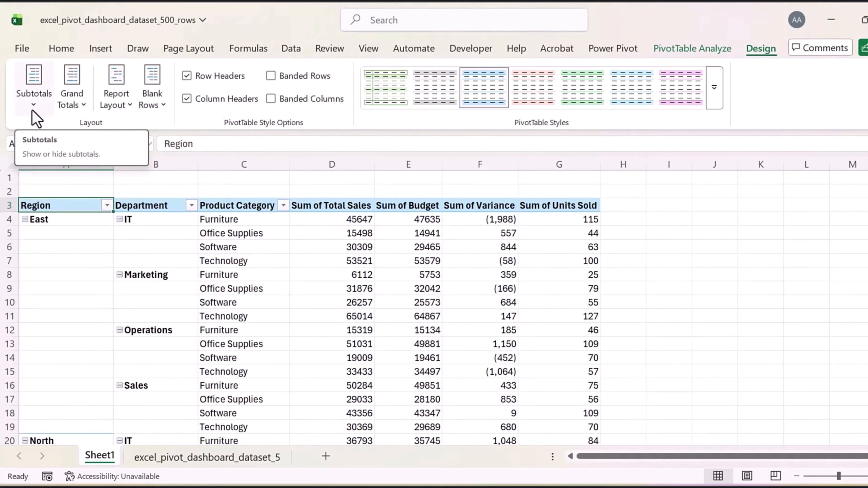
click(76, 108)
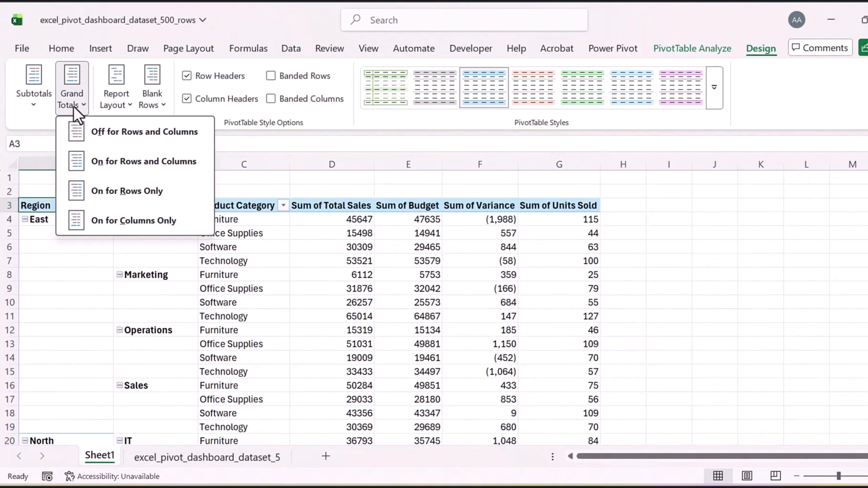
click(113, 136)
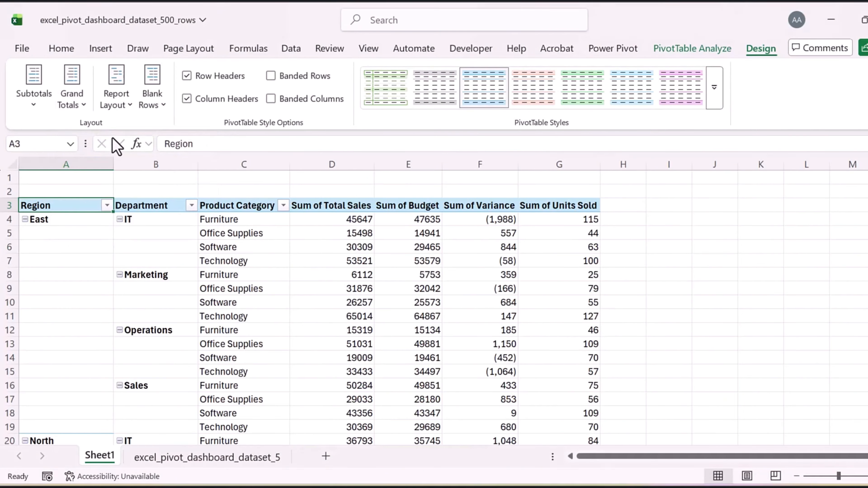
click(106, 276)
scroll(113, 279, down, 4)
scroll(116, 279, up, 4)
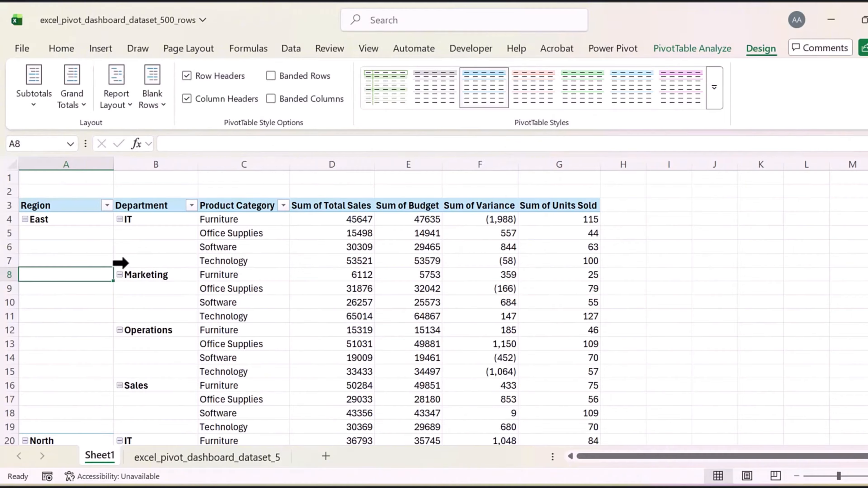
click(143, 385)
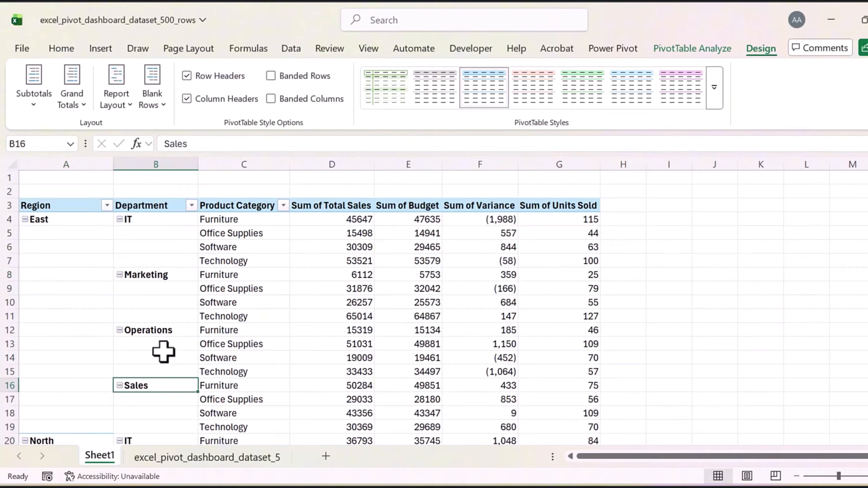
Apply a dark blue PivotTable style with a black header row to the report
click(705, 49)
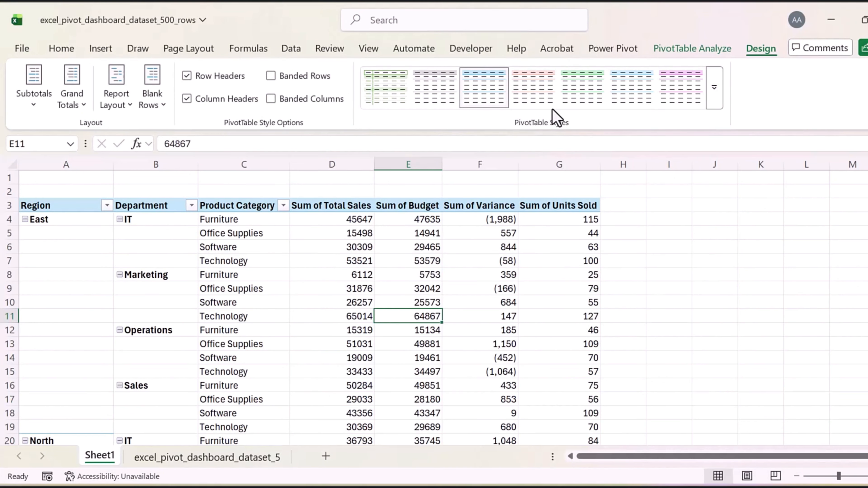
click(715, 88)
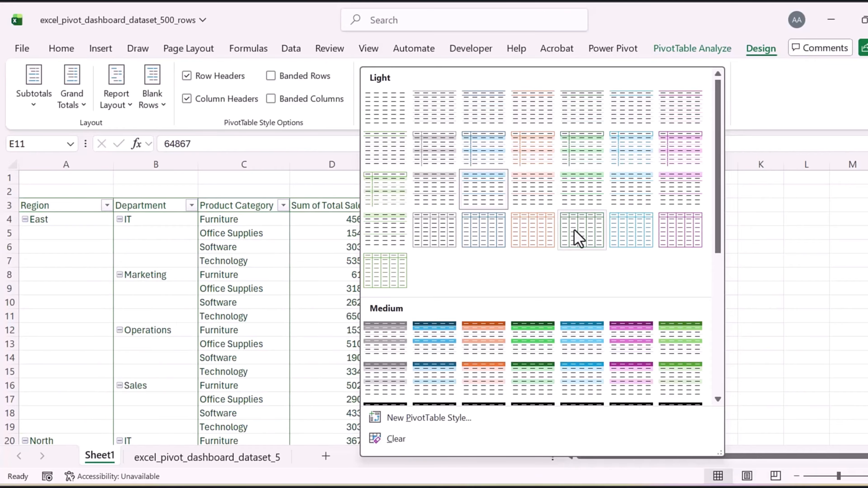
scroll(516, 263, down, 3)
scroll(513, 284, down, 3)
scroll(557, 311, up, 3)
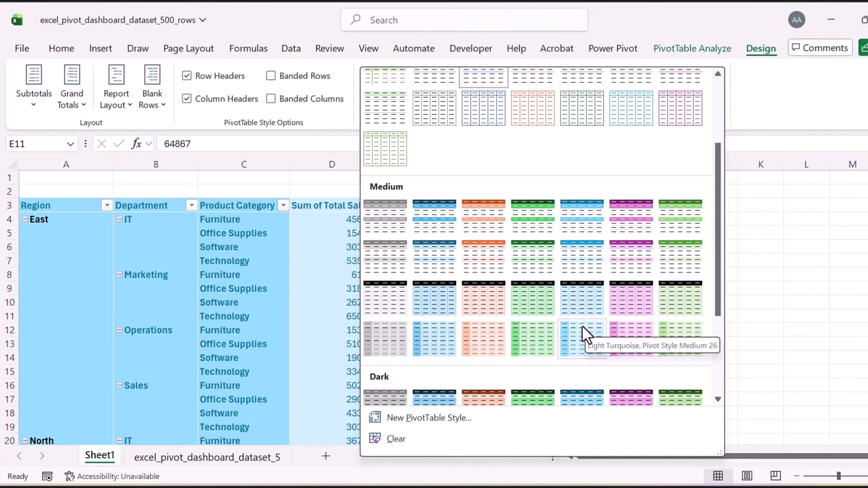
scroll(533, 344, down, 3)
scroll(483, 306, up, 9)
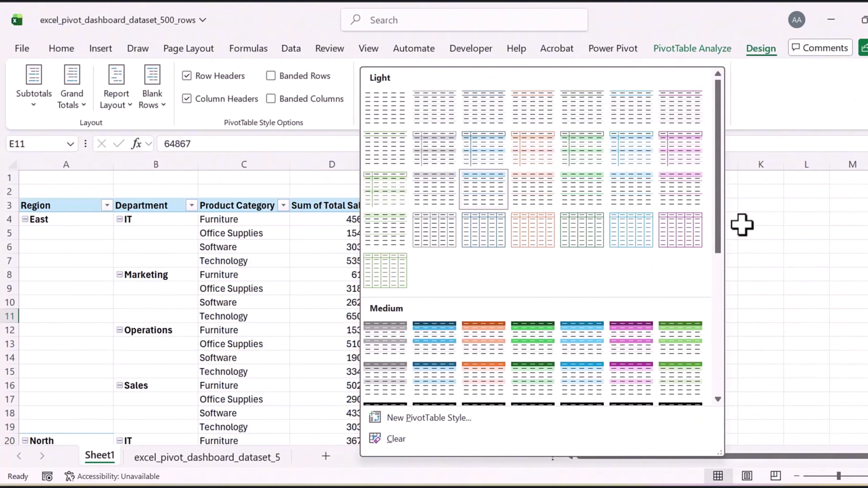
scroll(613, 248, down, 10)
click(434, 338)
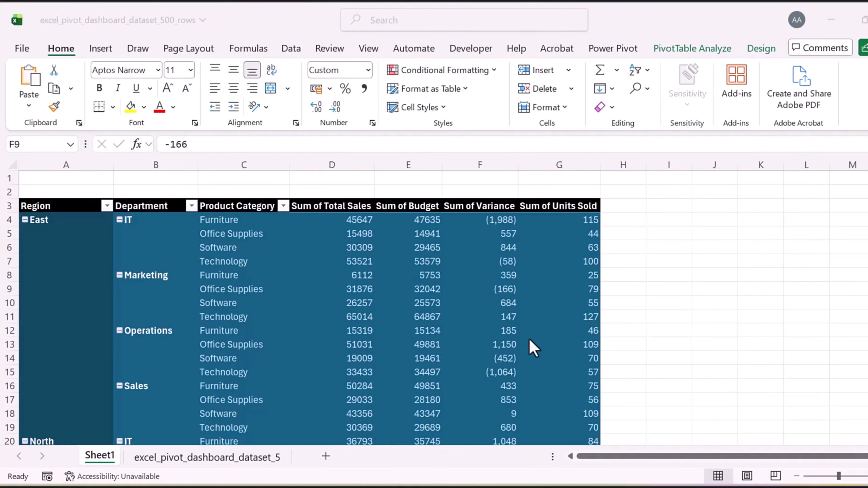
Add pink gradient data bars to the Total Sales values and apply the rule to all cells showing "Sum of Total Sales" values
click(559, 248)
click(346, 224)
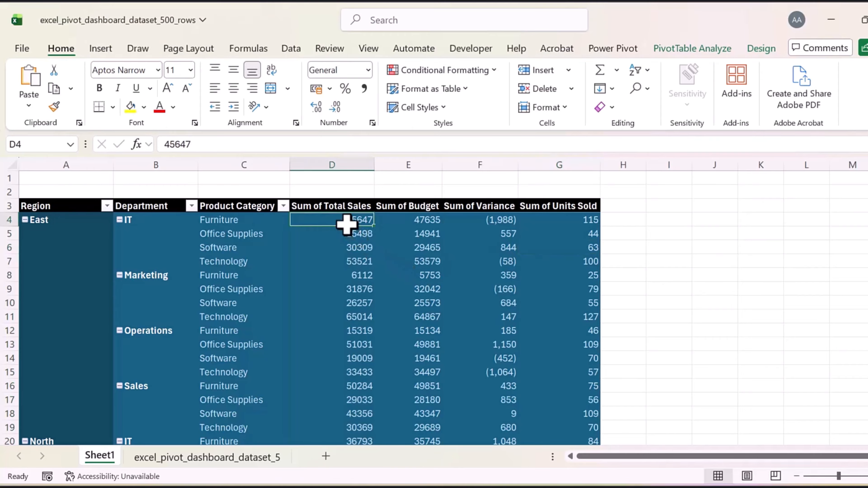
key(ctrl+shift+Down)
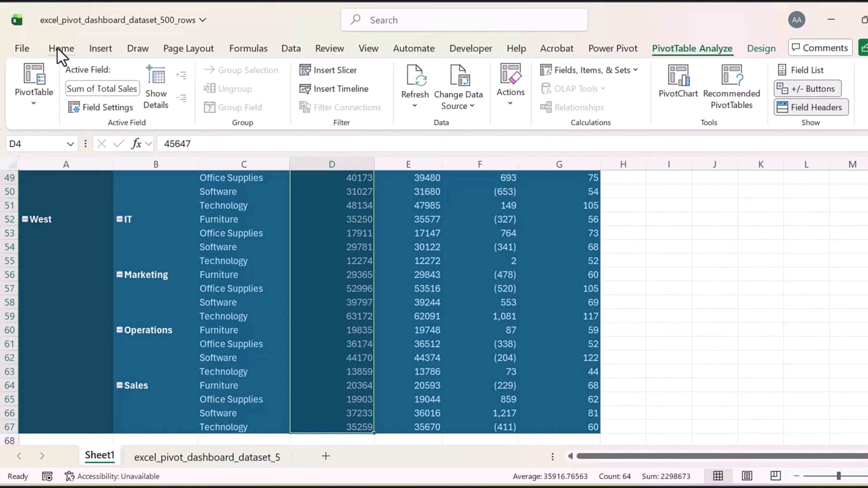
click(58, 50)
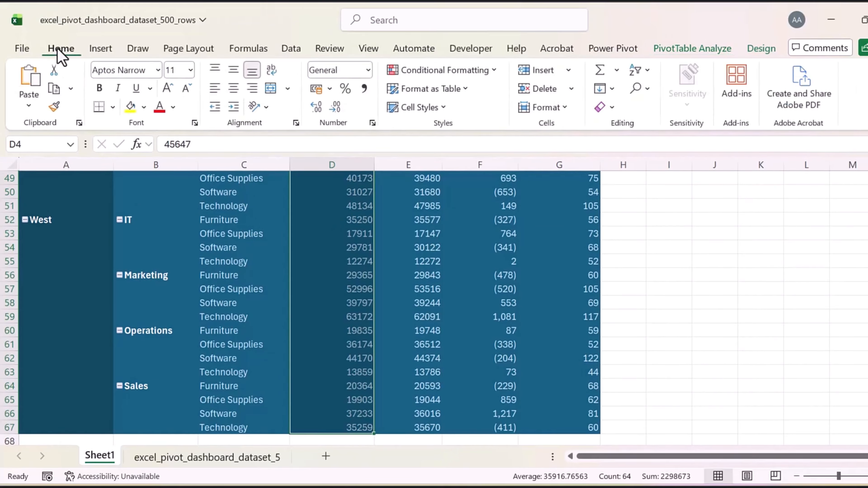
click(489, 72)
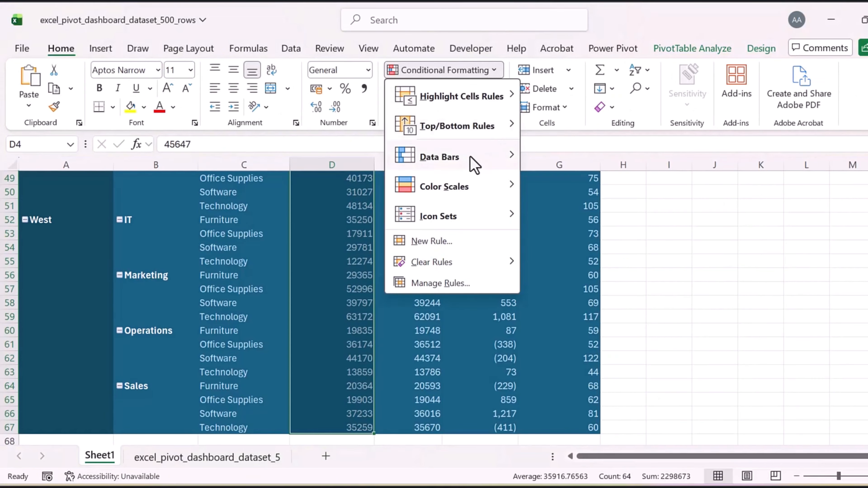
mouse_move(467, 165)
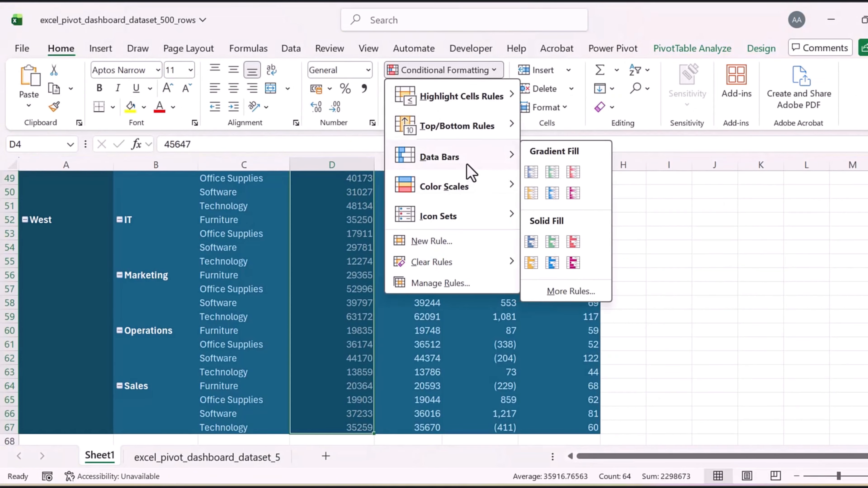
click(573, 193)
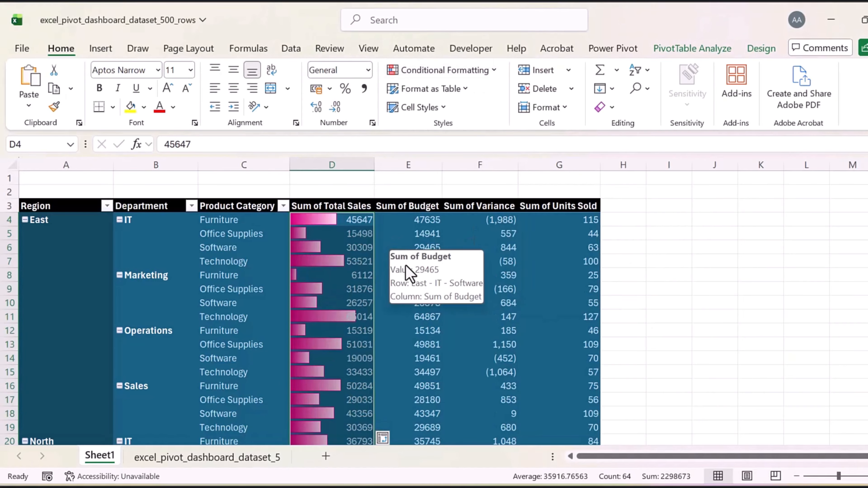
click(382, 438)
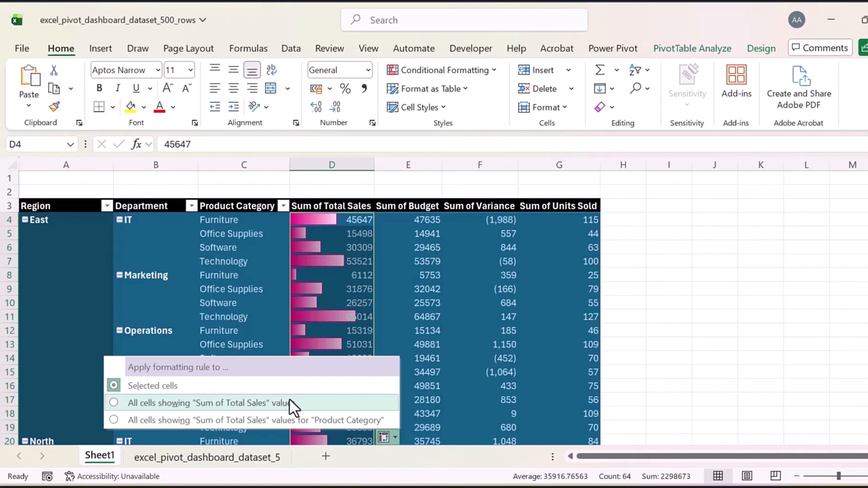
click(202, 403)
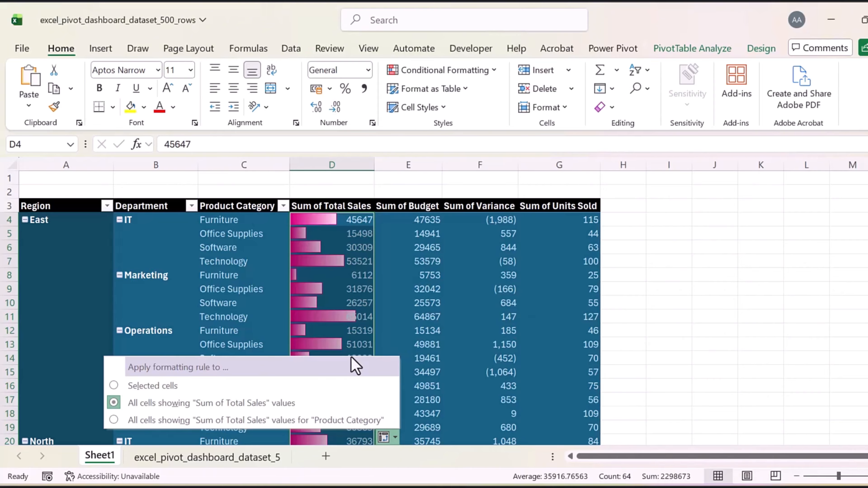
Edit the Total Sales data bar rule to show only the bars without the numbers
click(352, 215)
key(ctrl+shift+Down)
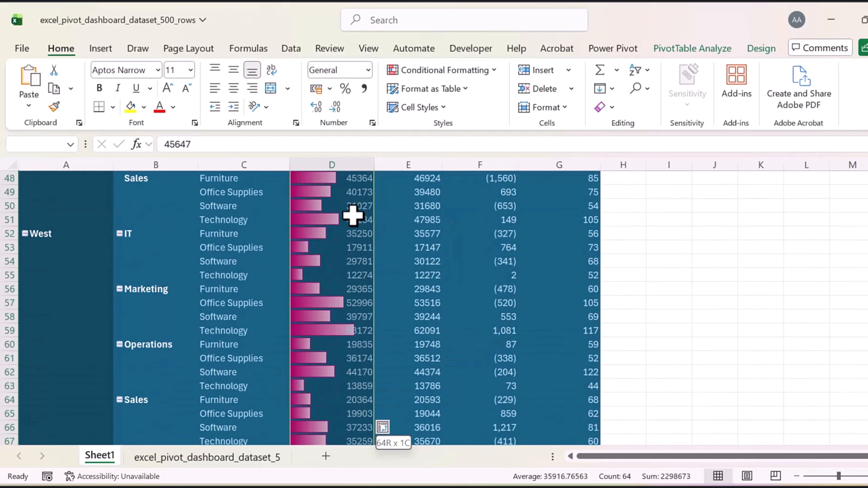
click(475, 70)
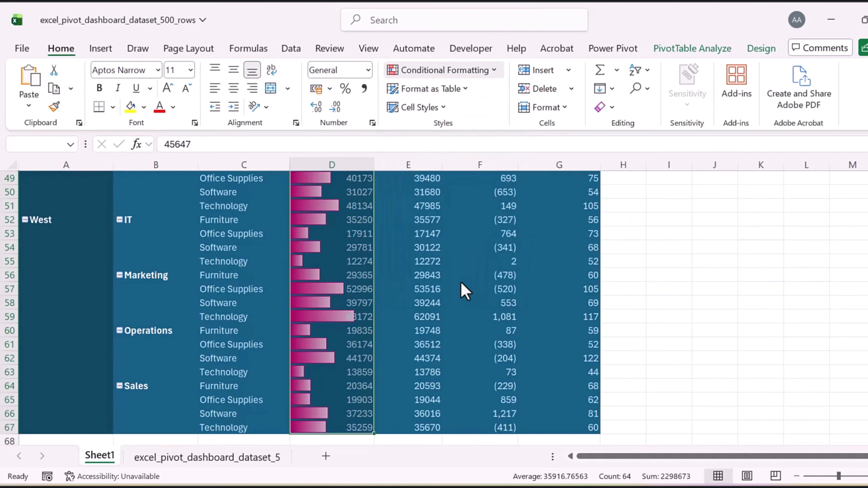
click(469, 285)
click(331, 181)
click(447, 273)
click(513, 386)
click(477, 340)
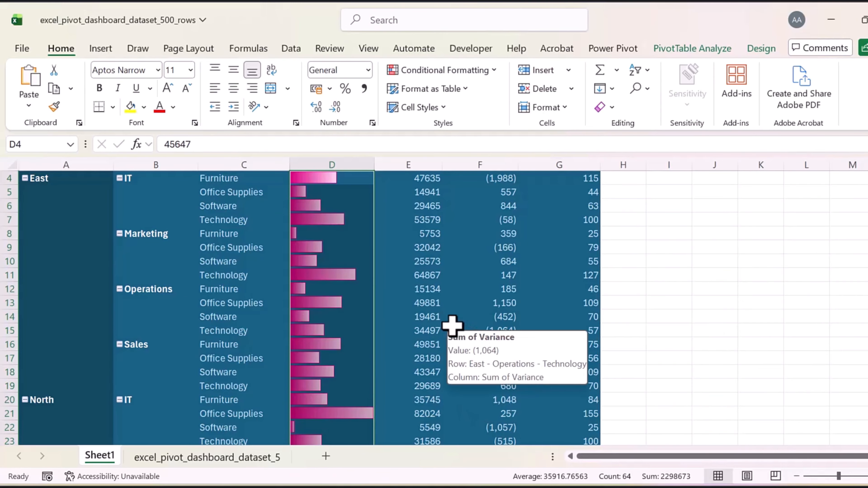
Add the directional icon set of three coloured arrows to the Variance values in F4:F67
scroll(400, 328, up, 1)
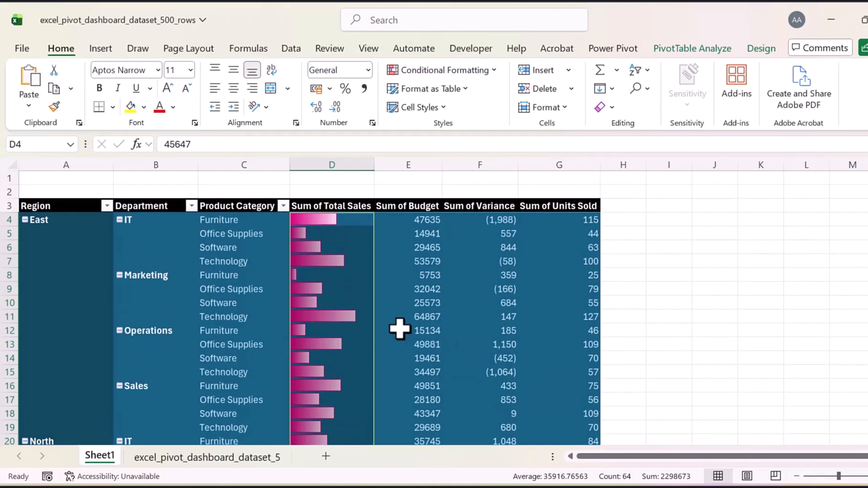
scroll(399, 327, down, 3)
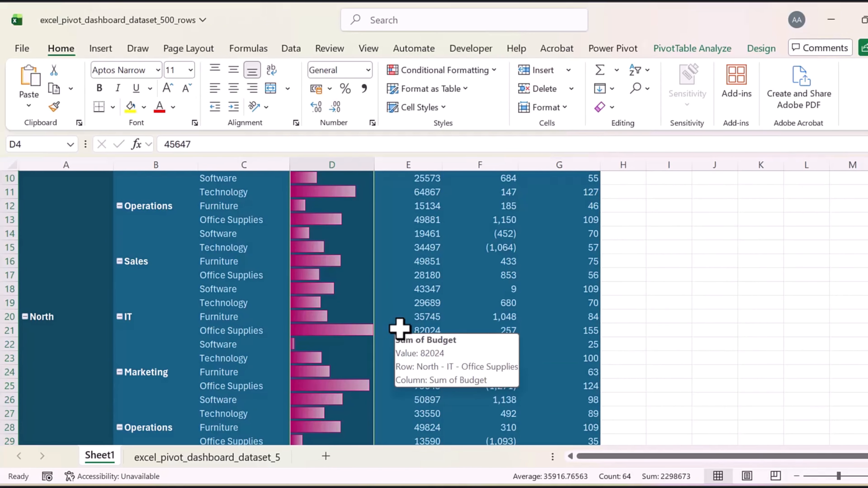
scroll(400, 327, up, 3)
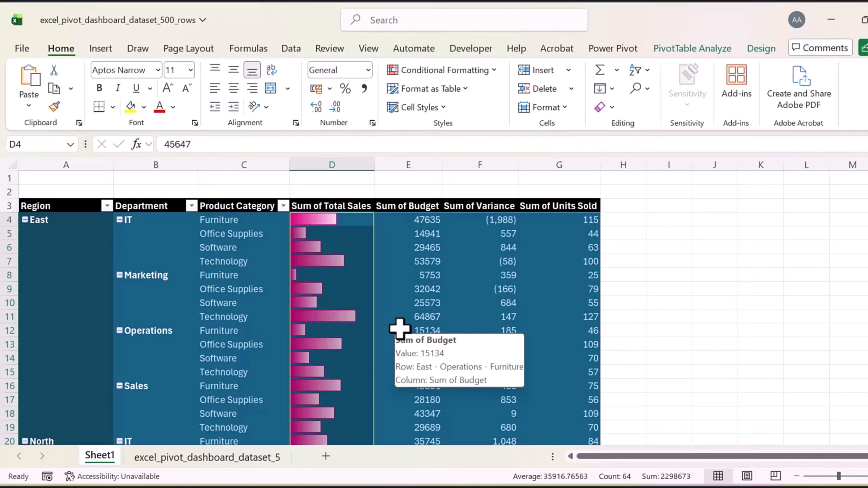
click(498, 221)
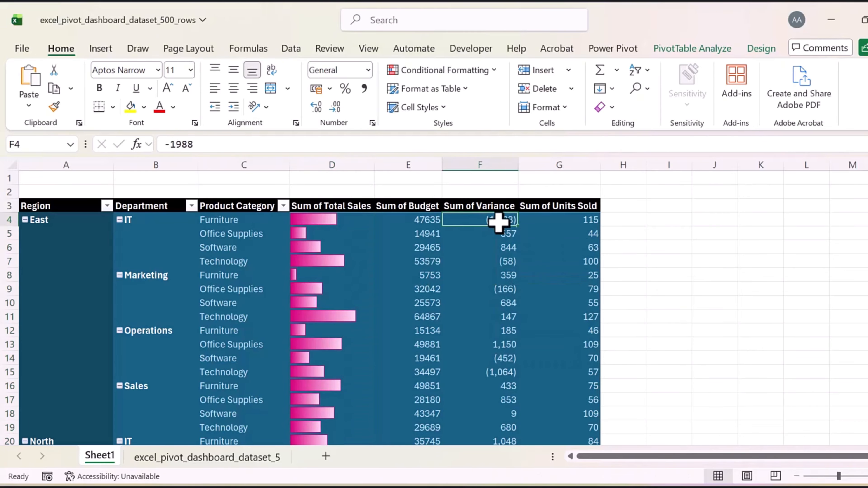
key(ctrl+shift+Down)
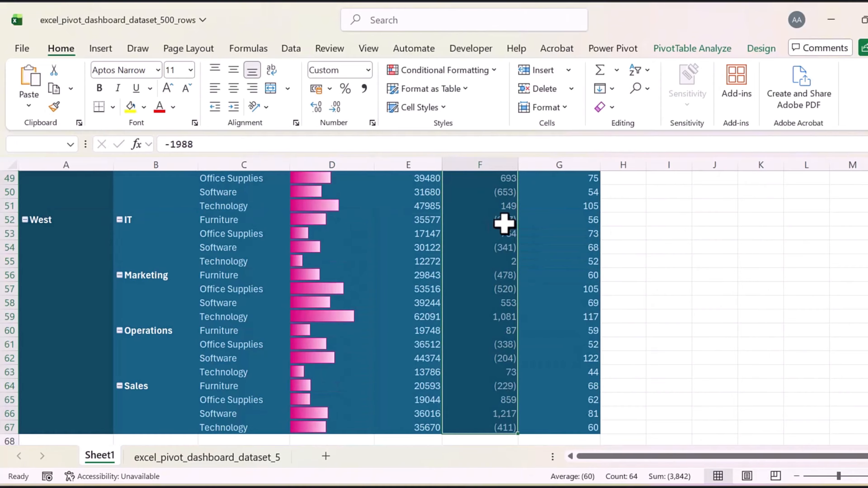
click(482, 71)
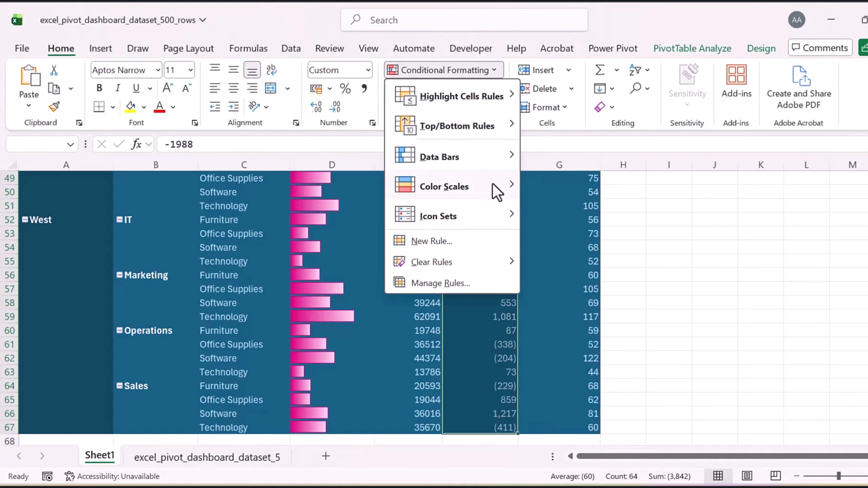
mouse_move(473, 229)
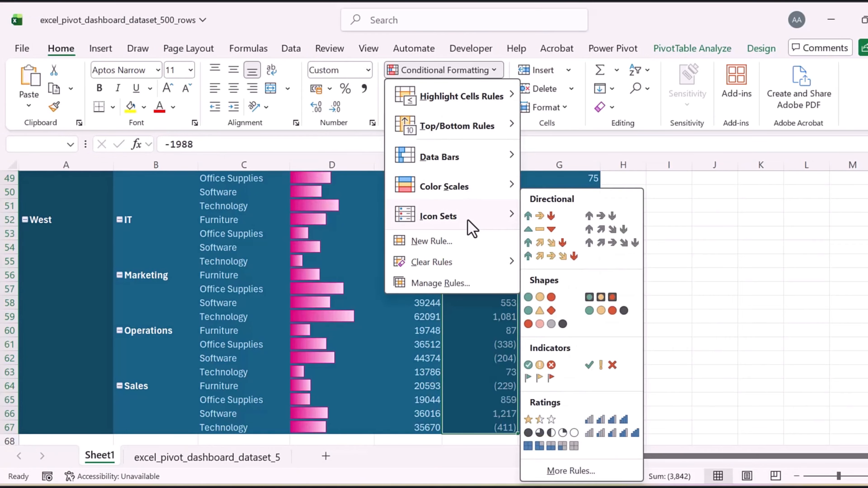
click(540, 216)
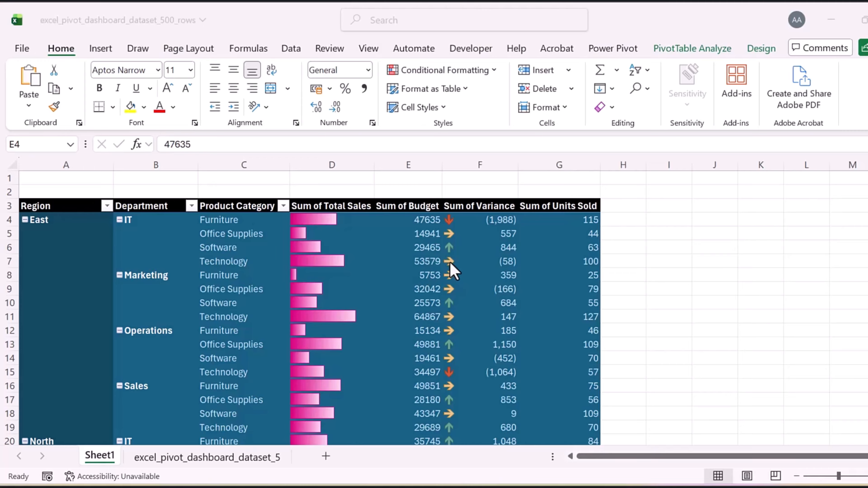
Edit the Variance icon set rule so the green up arrow shows for values >= 0 of type Number
click(448, 243)
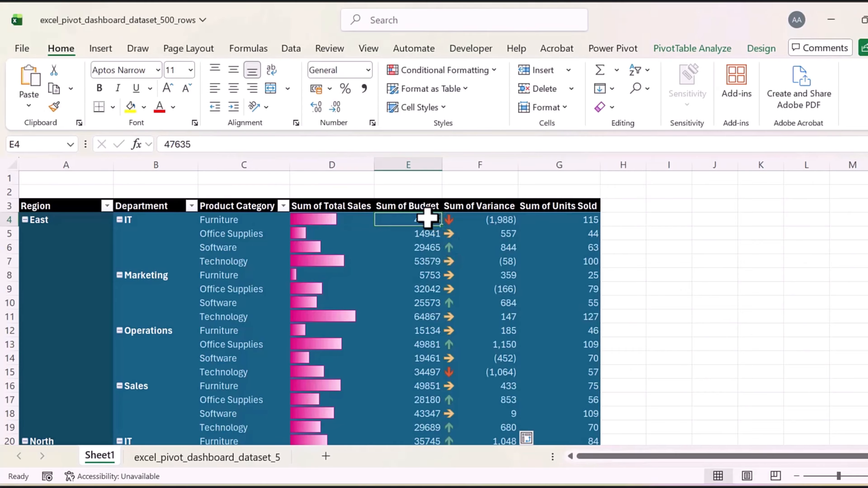
key(ctrl+shift+Down)
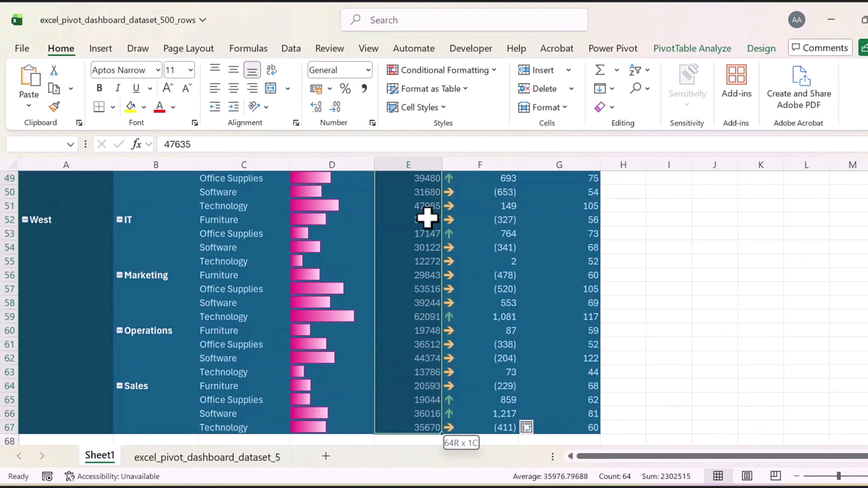
click(492, 73)
click(451, 282)
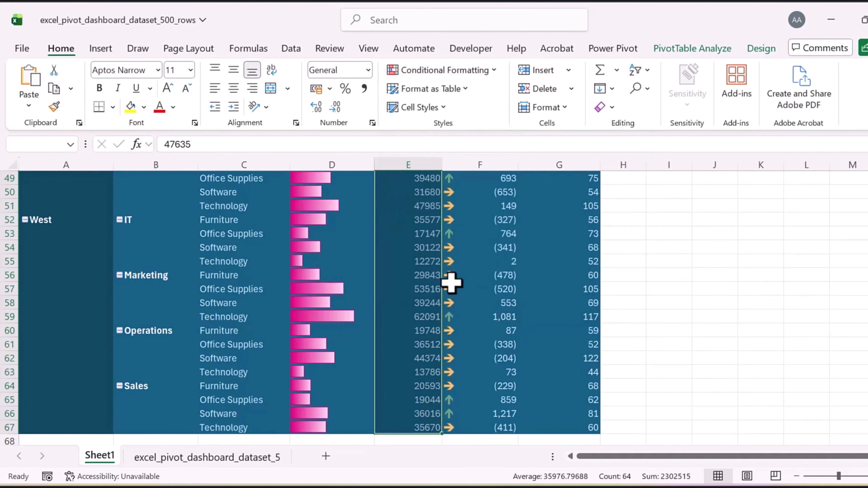
click(280, 300)
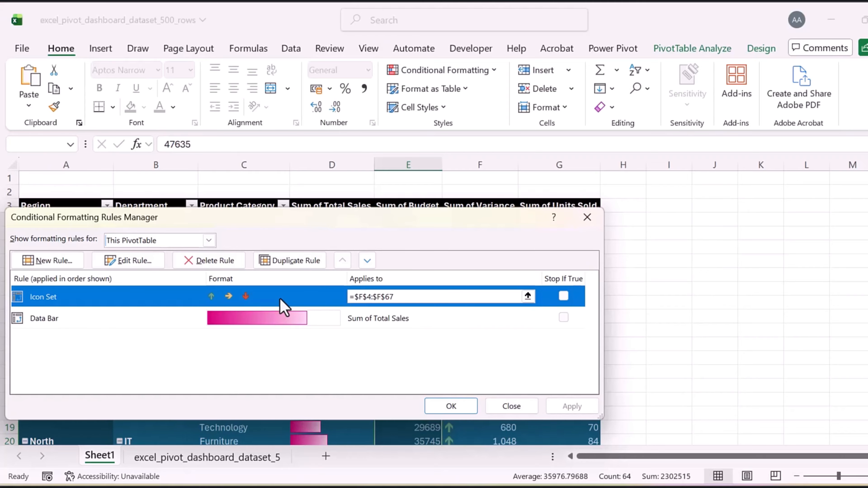
click(140, 262)
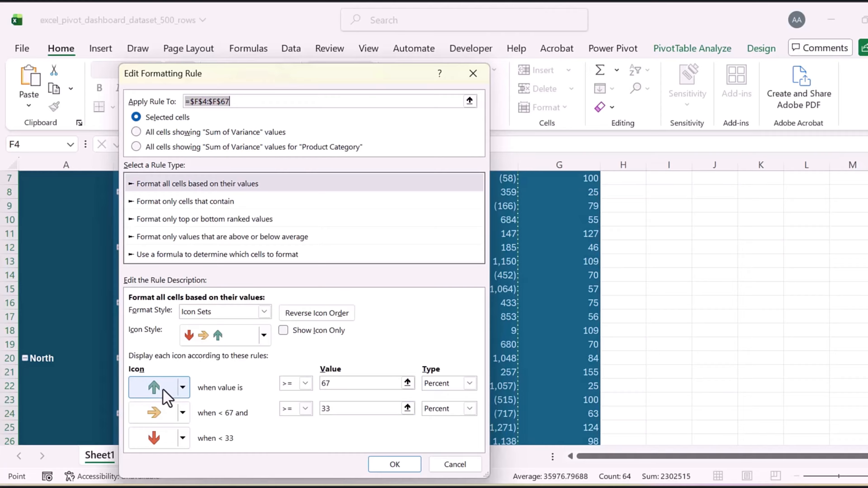
click(465, 389)
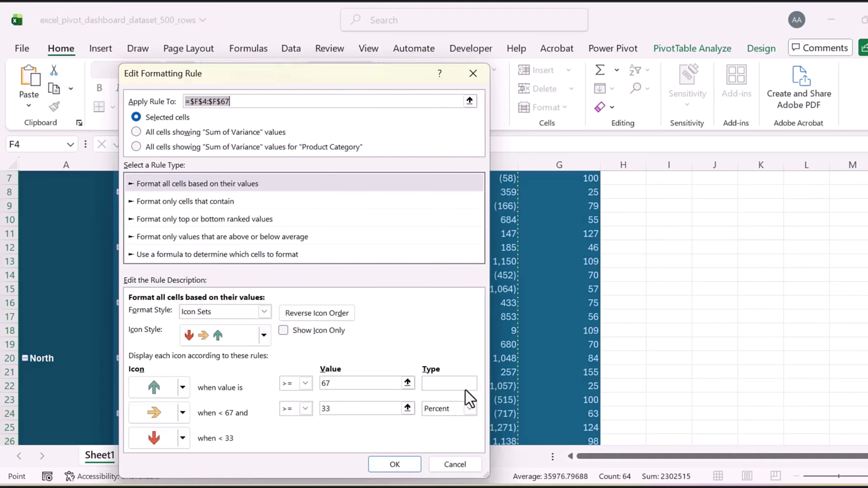
click(457, 396)
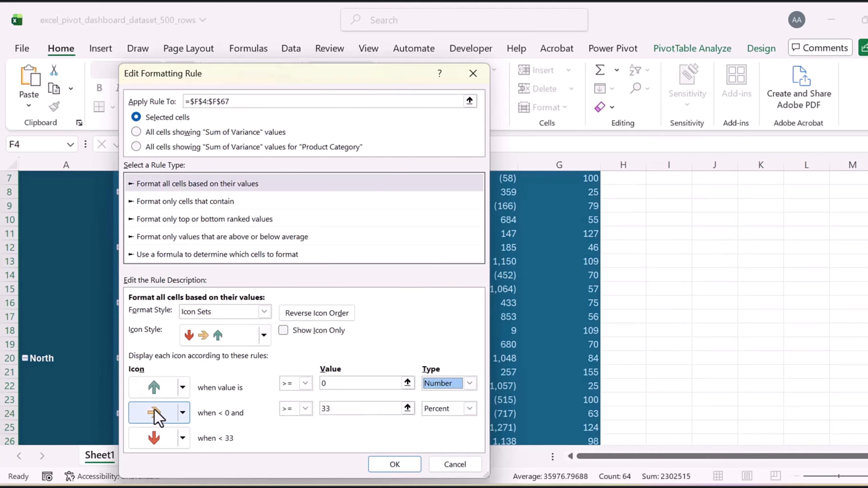
Set the yellow arrow's threshold to >= 0 of type Number and apply the edited Variance icon rule
click(470, 409)
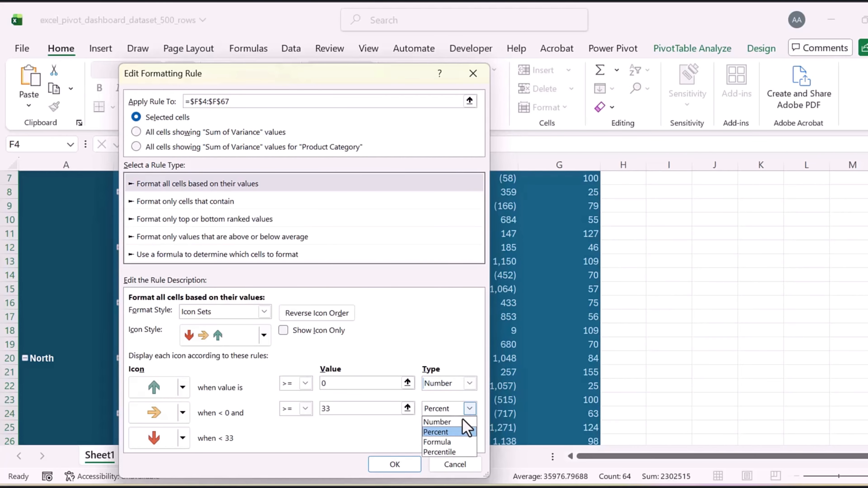
click(456, 423)
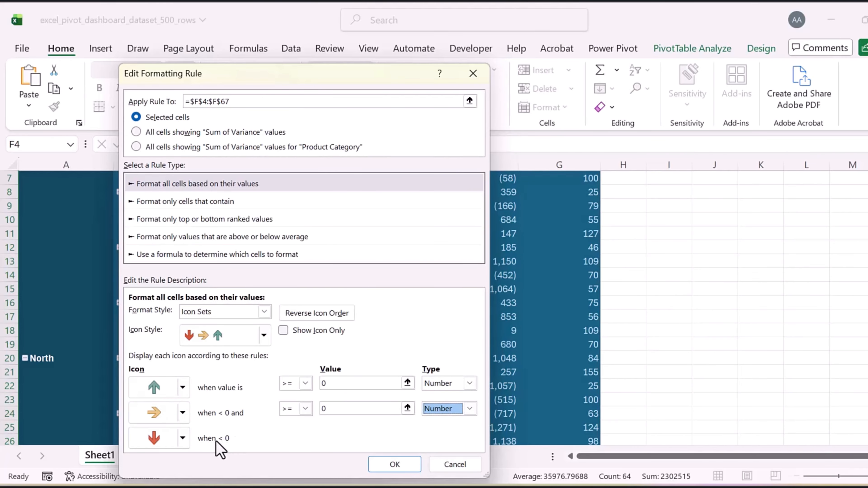
click(395, 466)
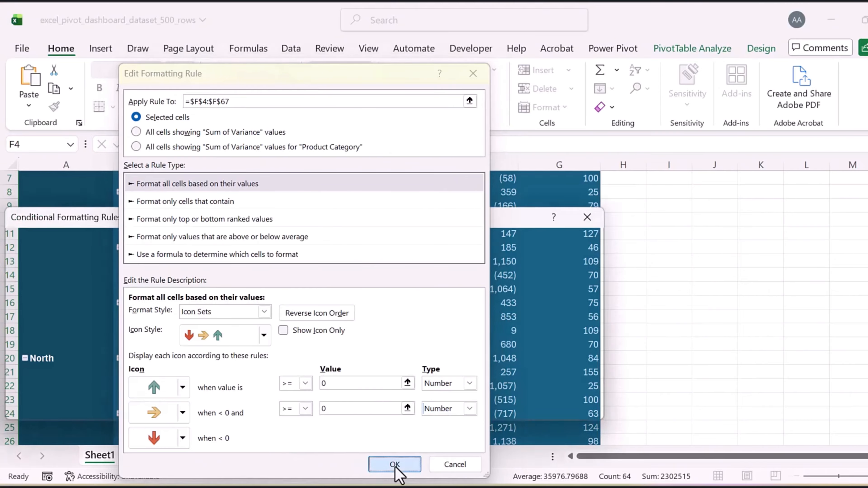
click(572, 407)
click(451, 407)
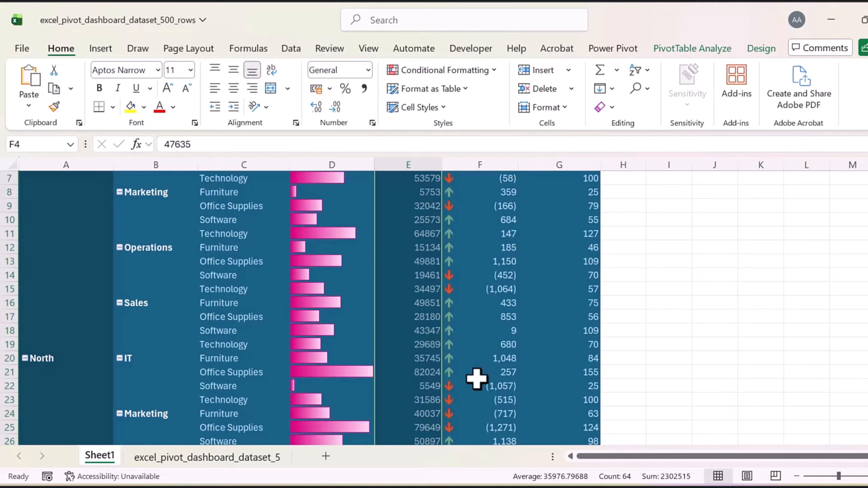
scroll(477, 379, up, 2)
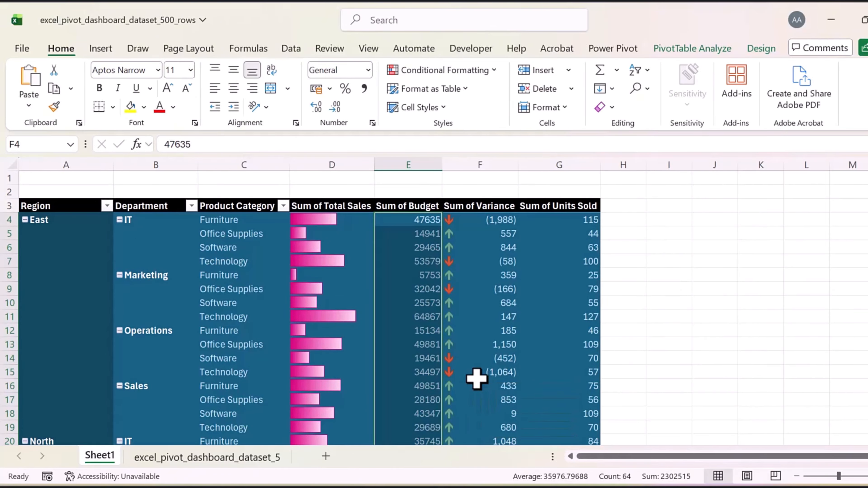
mouse_move(477, 379)
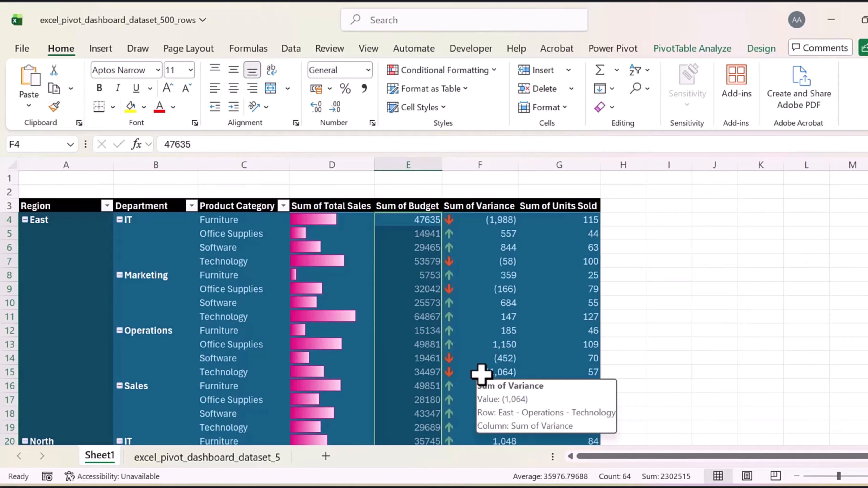
scroll(481, 374, down, 4)
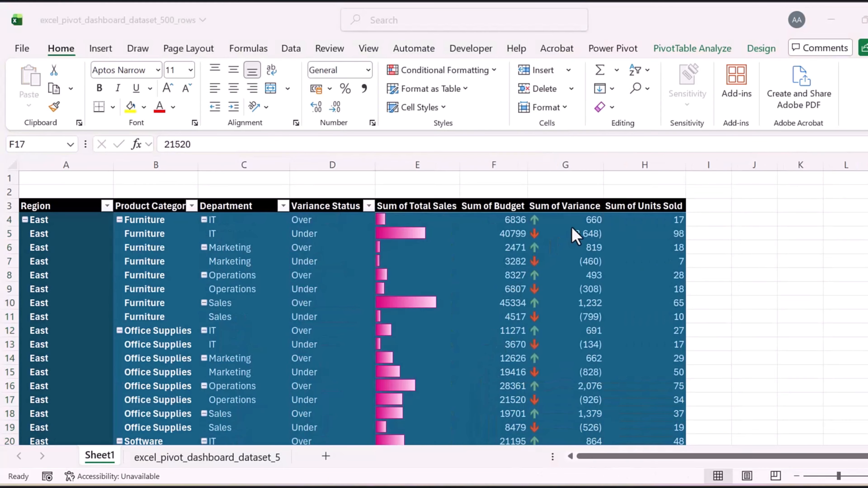
Change the icon style of the Variance icon set rule on G4:G130 to 3 Traffic Lights (Unrimmed) and apply the rule
click(571, 223)
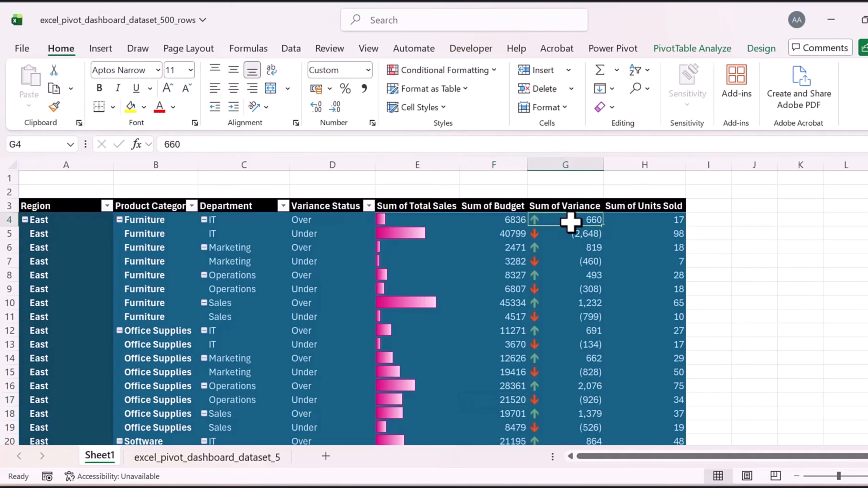
key(ctrl+shift+Down)
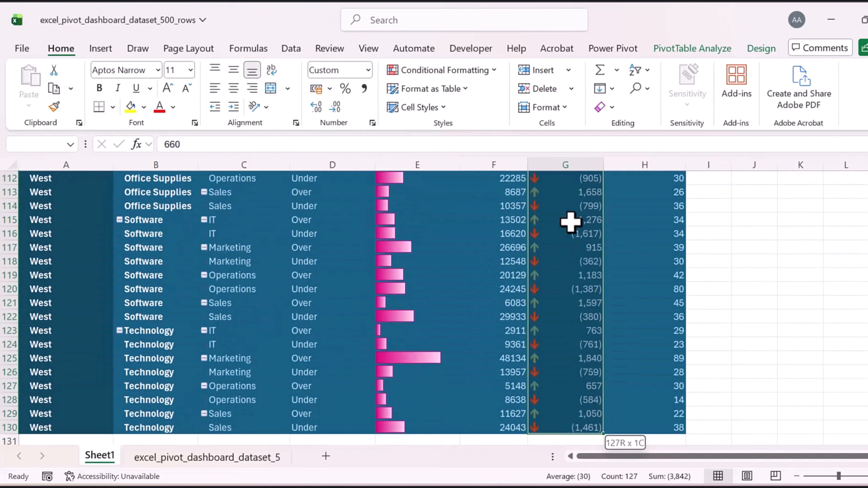
click(455, 72)
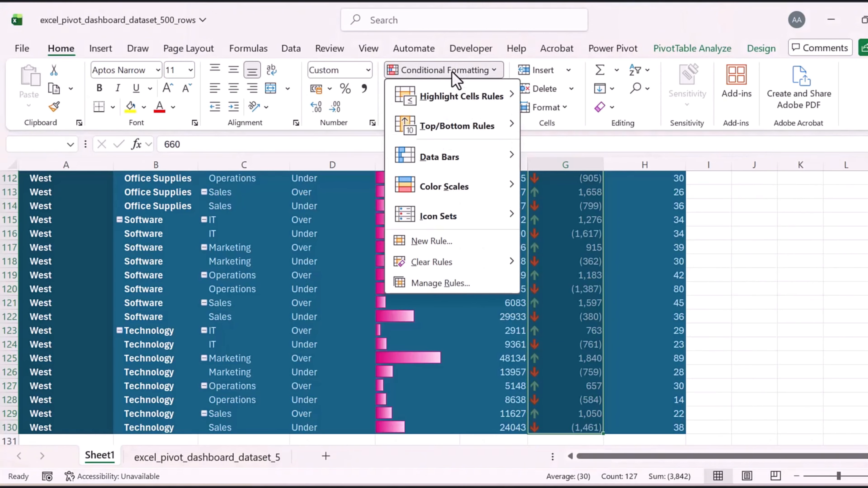
click(444, 284)
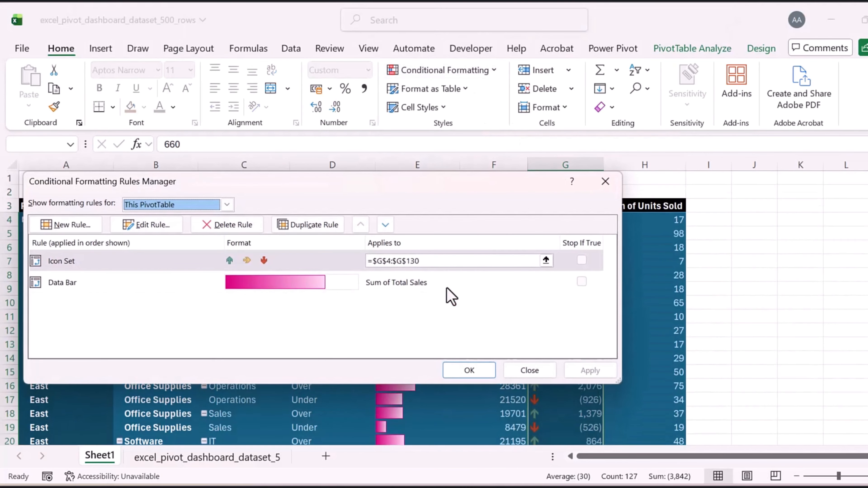
click(103, 264)
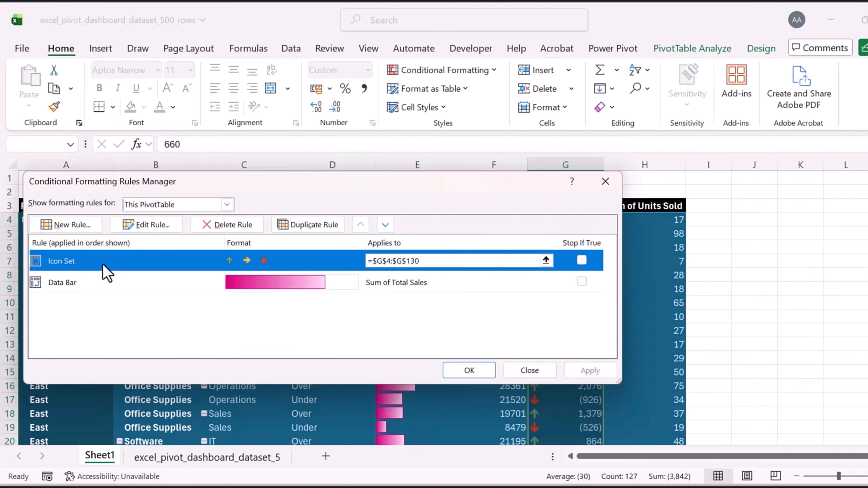
click(135, 228)
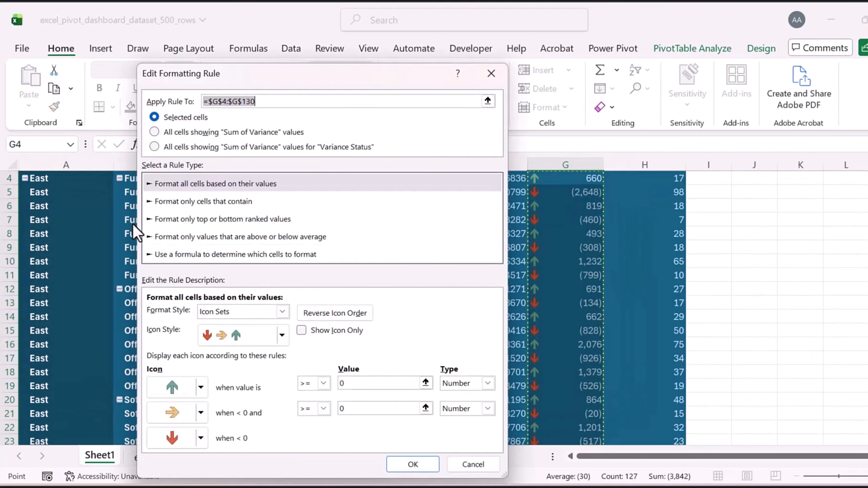
click(283, 338)
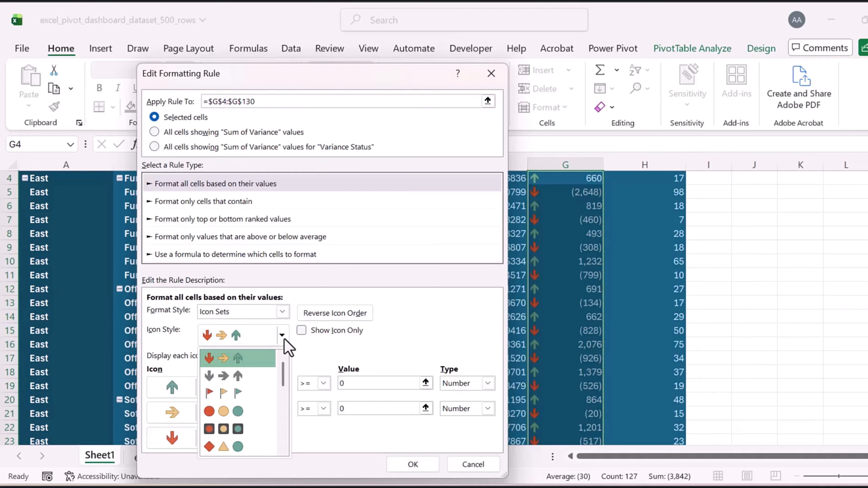
click(239, 412)
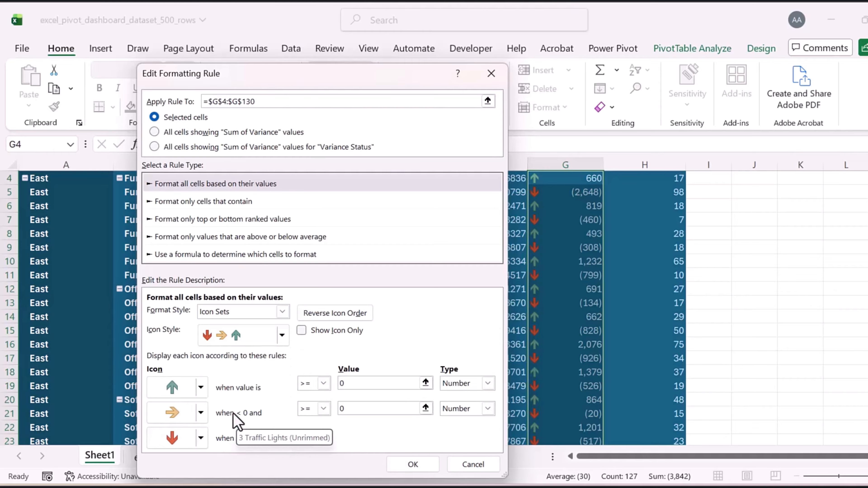
click(410, 465)
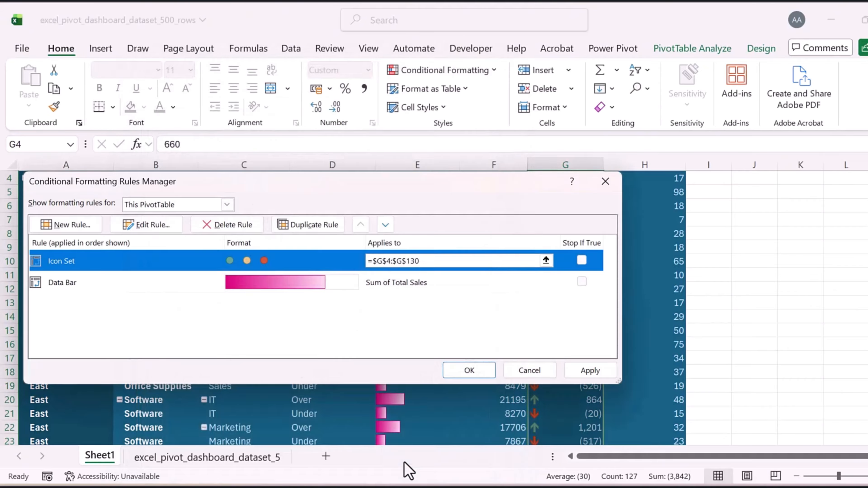
click(586, 375)
click(487, 372)
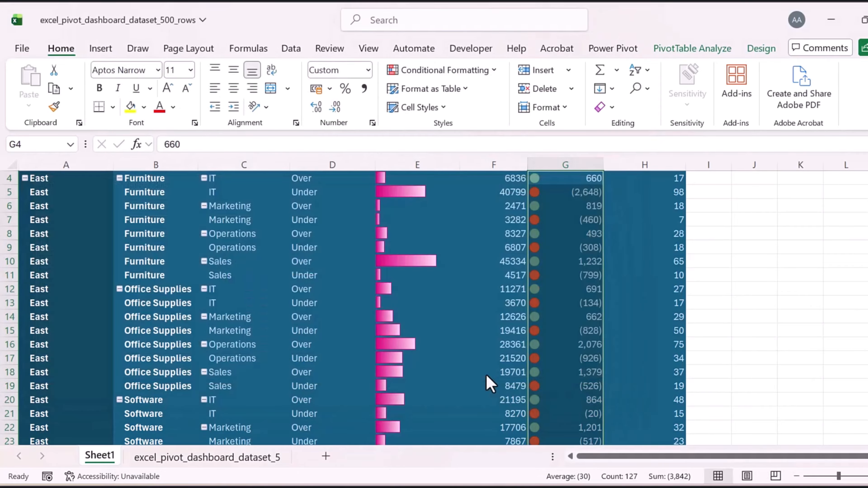
click(626, 325)
scroll(627, 324, up, 1)
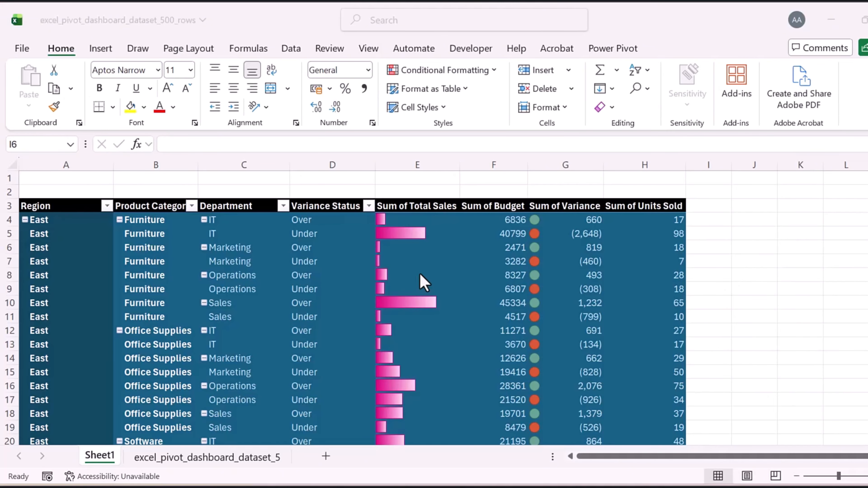
scroll(431, 300, down, 1)
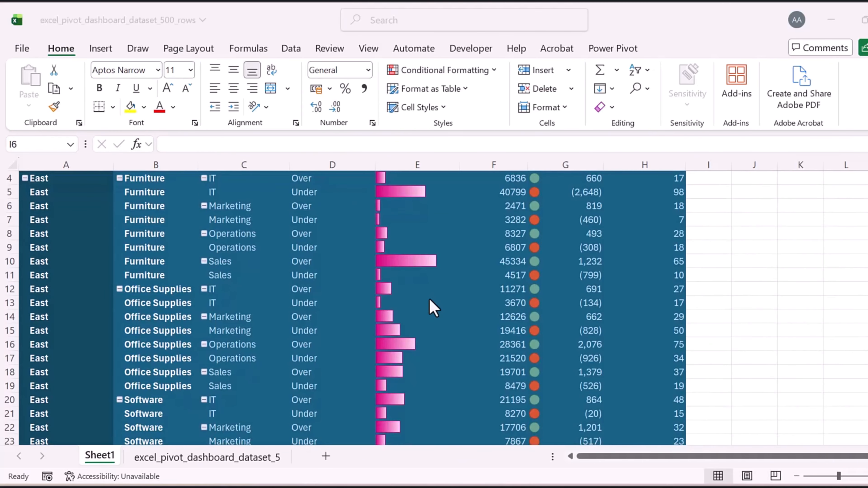
scroll(433, 307, up, 1)
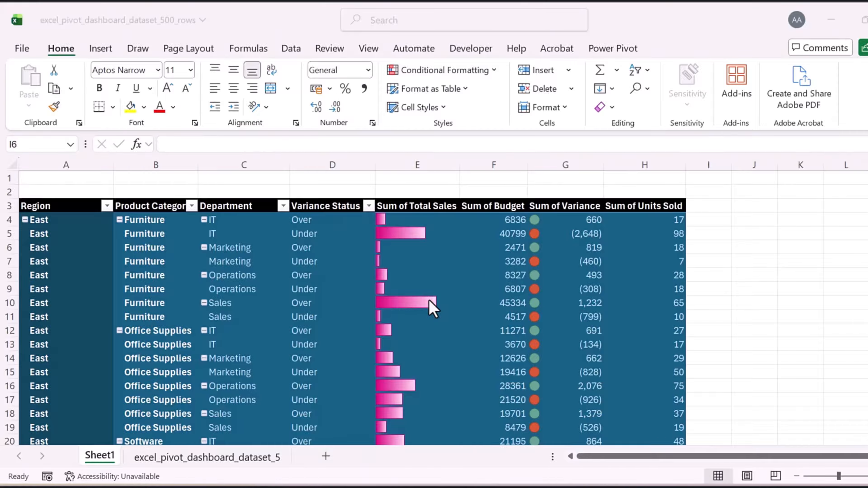
key(Left)
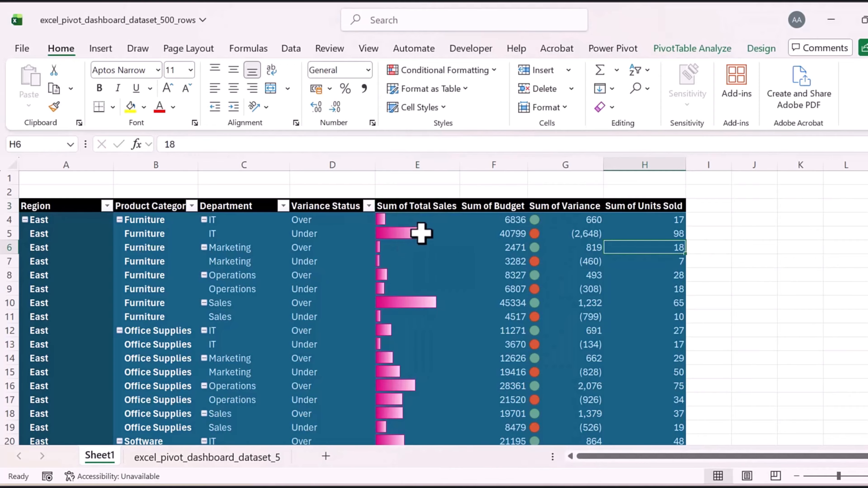
click(421, 231)
Remove the "Sum of" prefix from the value field headers in E3:H3 by replacing it with nothing
drag(394, 204, 616, 205)
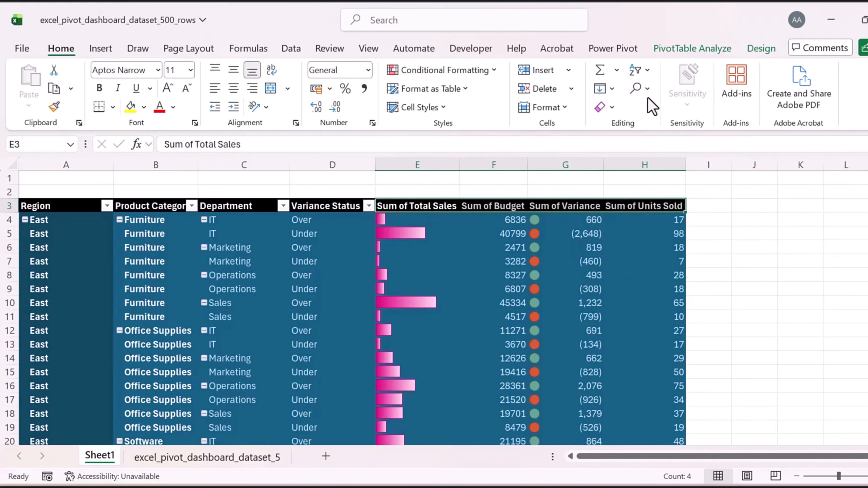
click(640, 88)
click(661, 132)
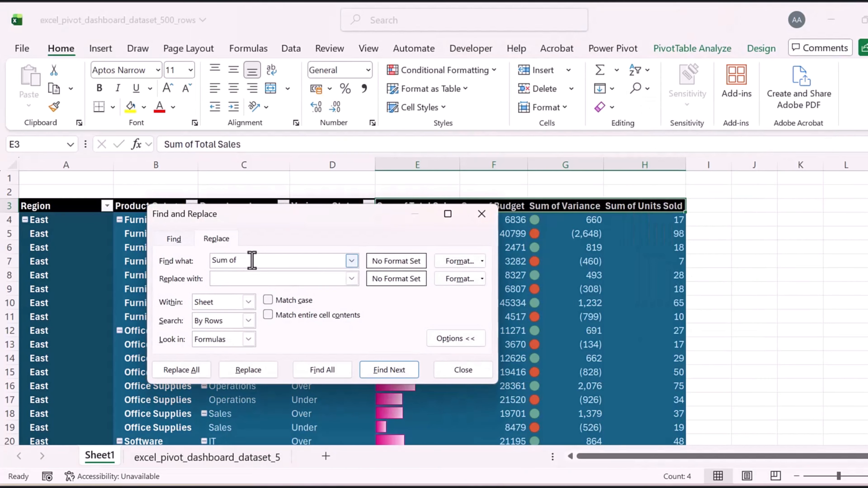
drag(252, 260, 217, 260)
click(241, 279)
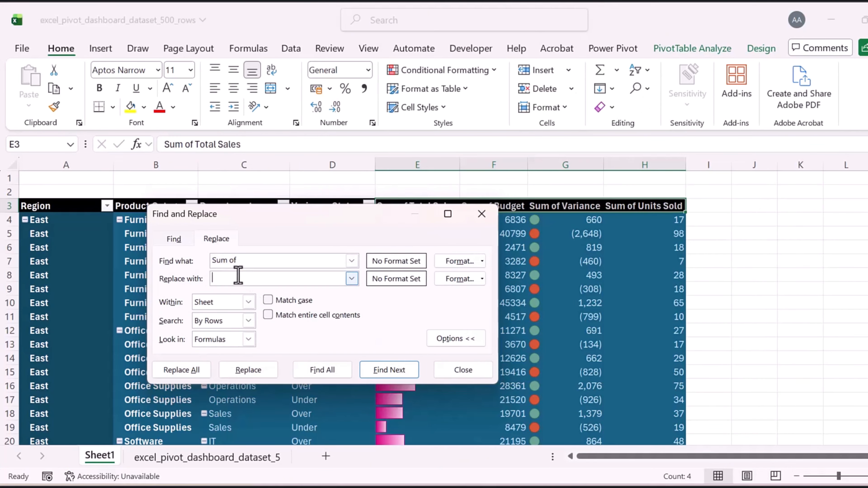
click(165, 371)
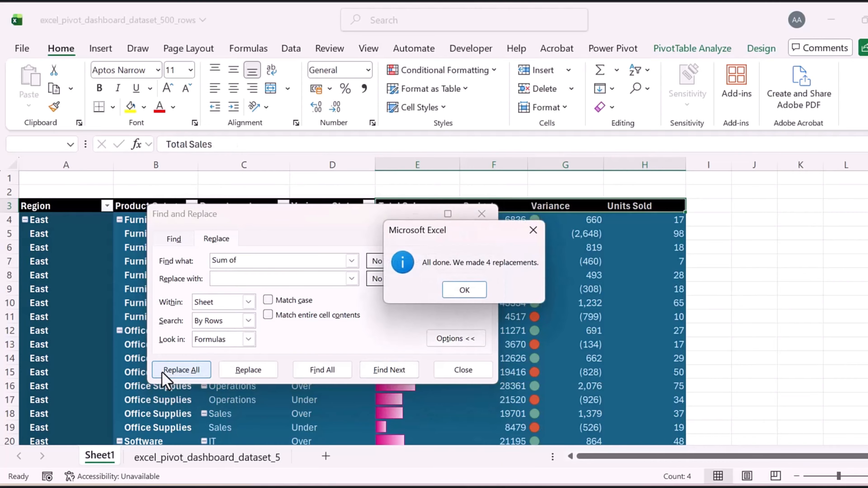
click(470, 290)
click(461, 371)
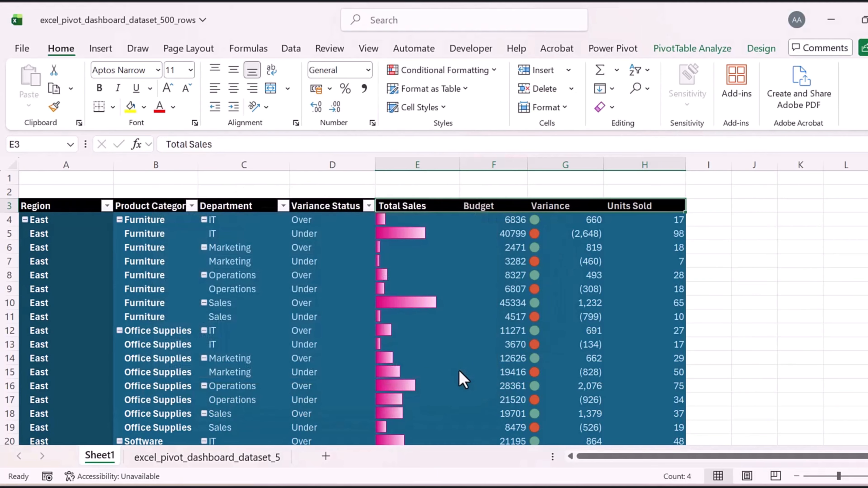
click(484, 317)
mouse_move(502, 268)
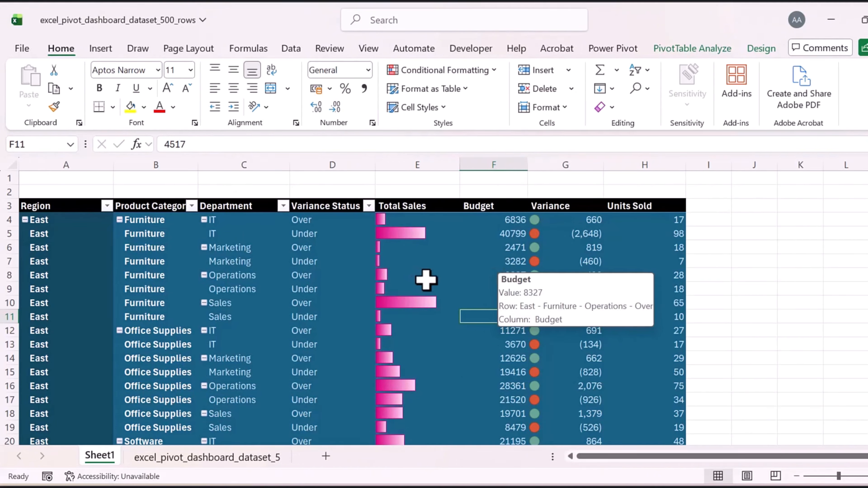
click(452, 263)
mouse_move(453, 264)
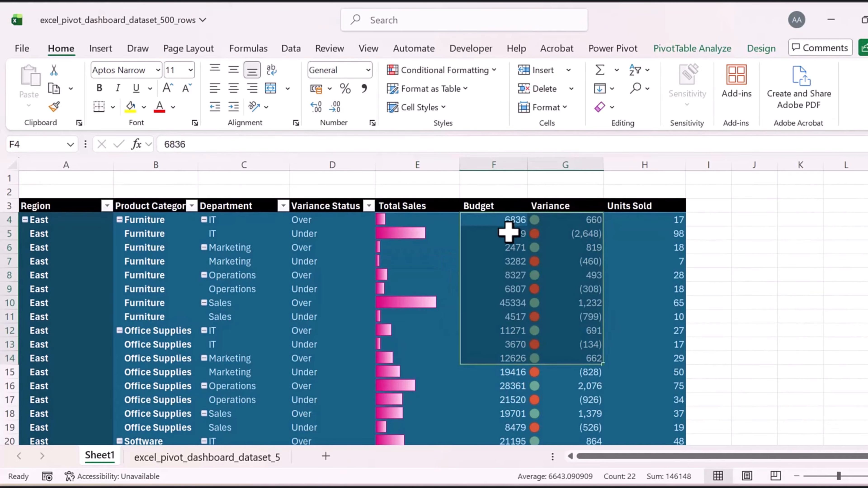
Format the Budget, Variance and Units Sold values from F4 down as Number with 0 decimal places and a thousands separator
click(508, 228)
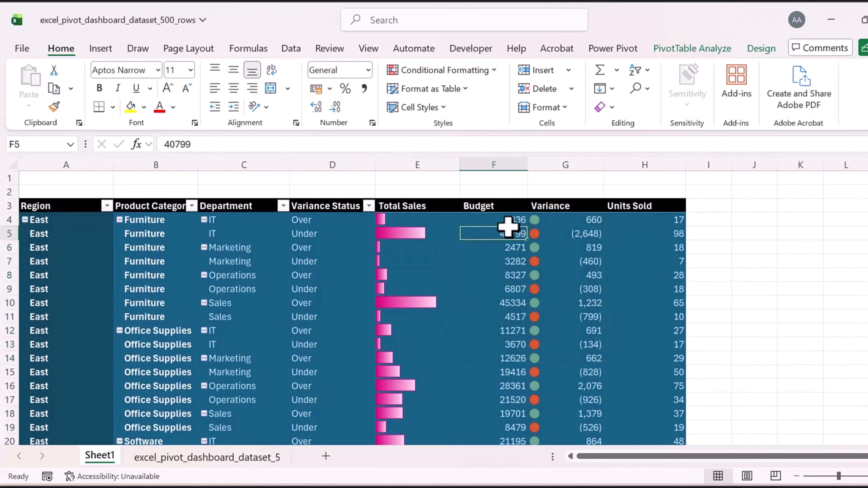
click(504, 220)
key(ctrl+shift+Down)
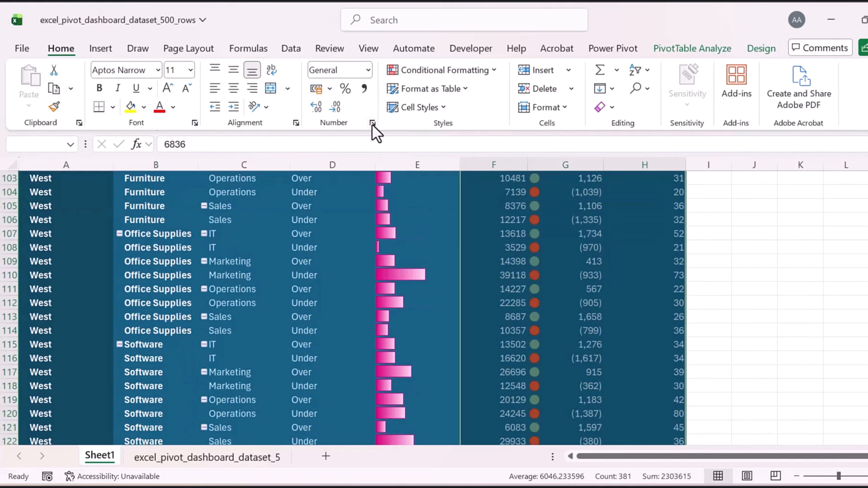
key(ctrl+BackSpace)
click(372, 122)
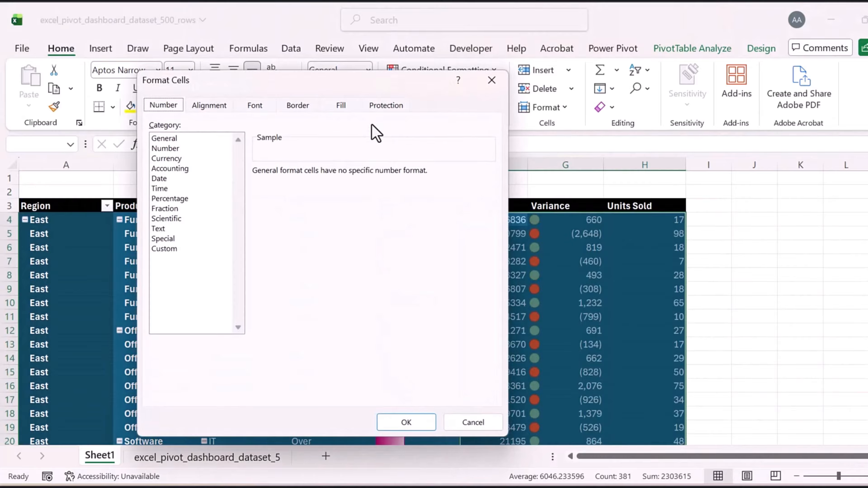
click(171, 149)
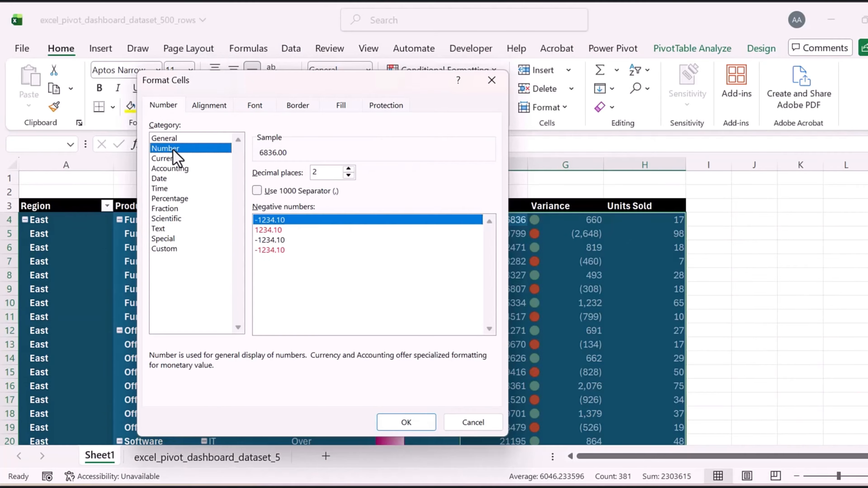
click(257, 192)
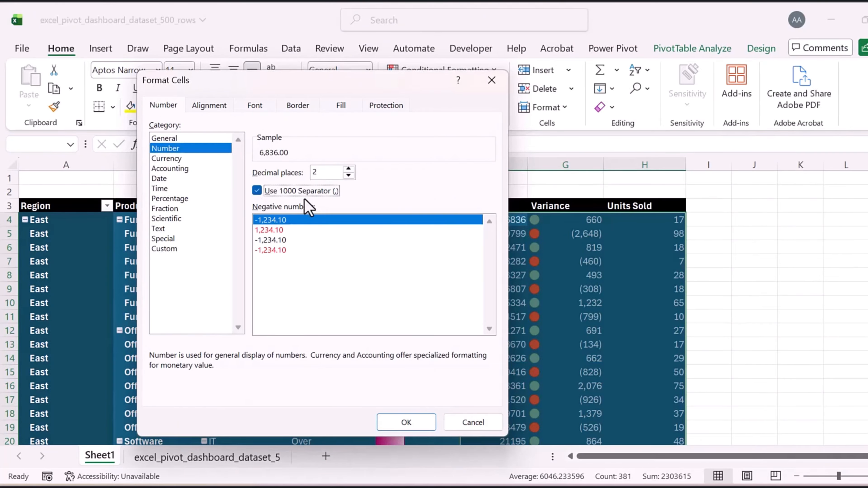
click(348, 175)
click(348, 175)
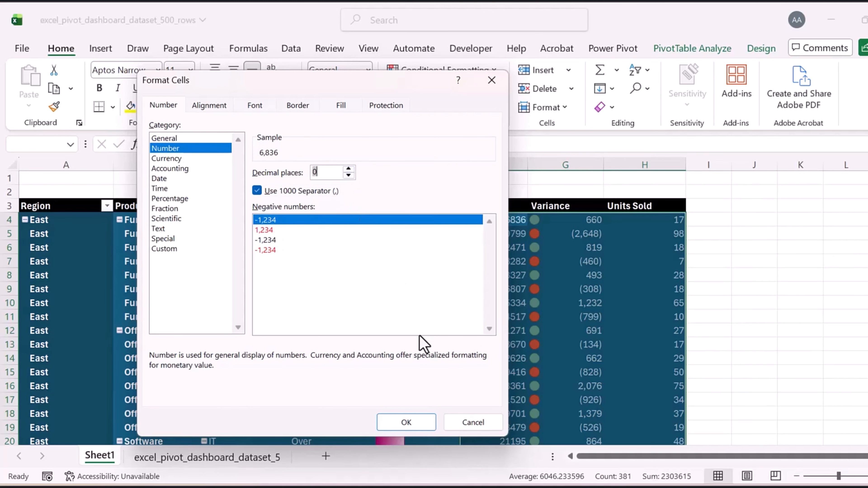
click(421, 430)
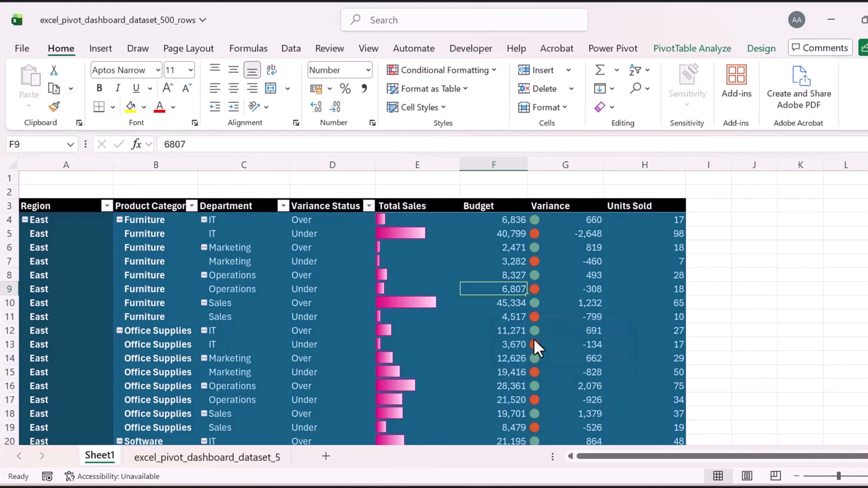
mouse_move(538, 347)
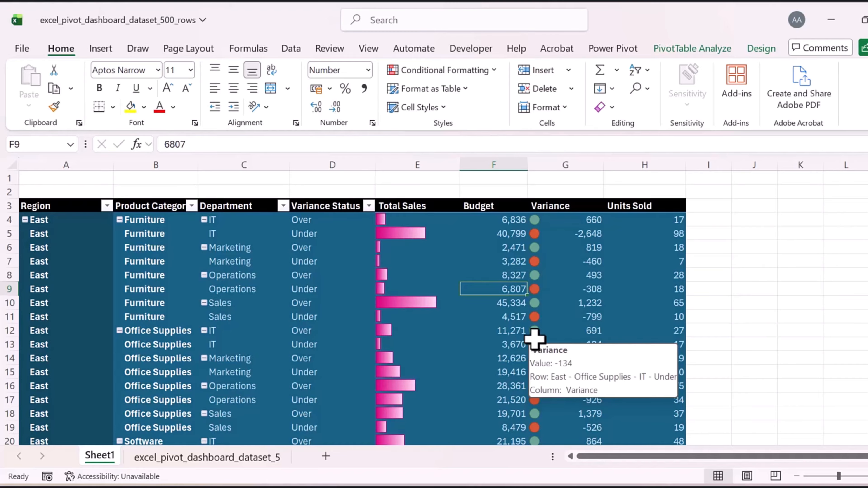
click(544, 262)
mouse_move(250, 255)
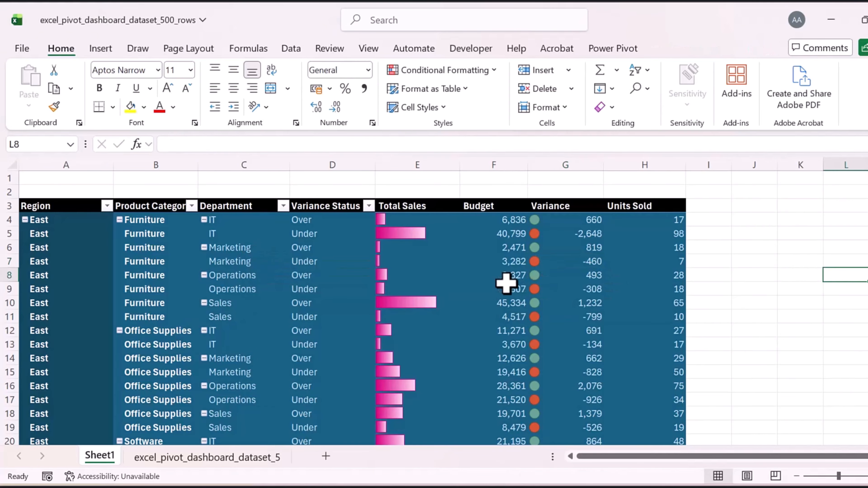
click(293, 277)
Insert slicers for the Month, Customer Segment and Sales Rep fields of the PivotTable
click(243, 267)
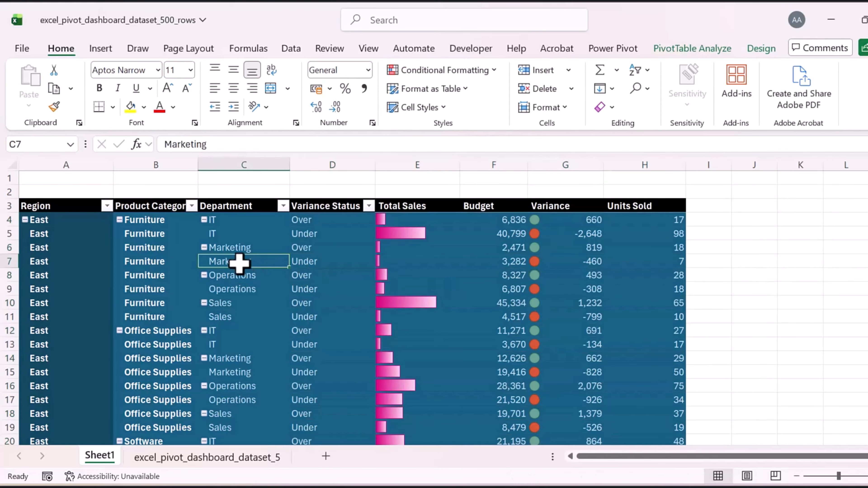
click(706, 52)
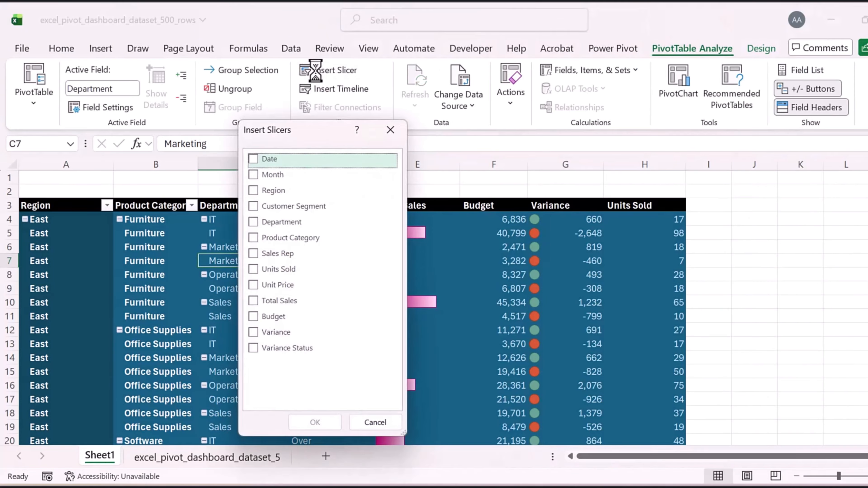
click(254, 176)
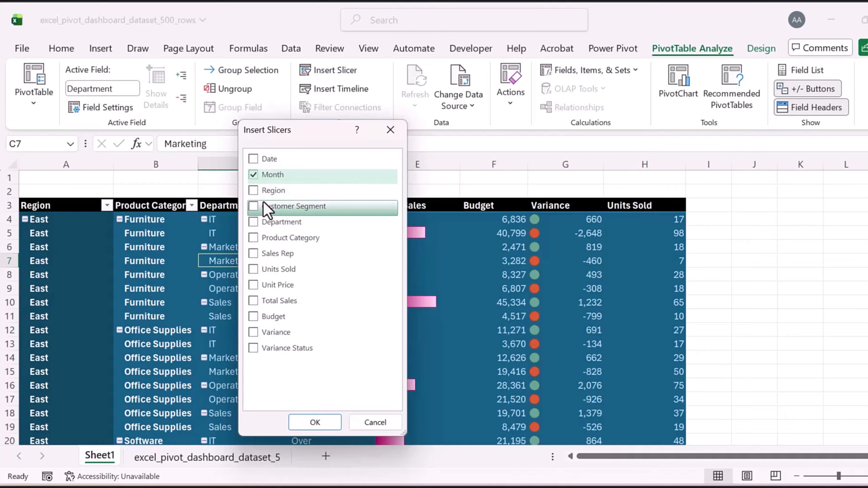
click(254, 207)
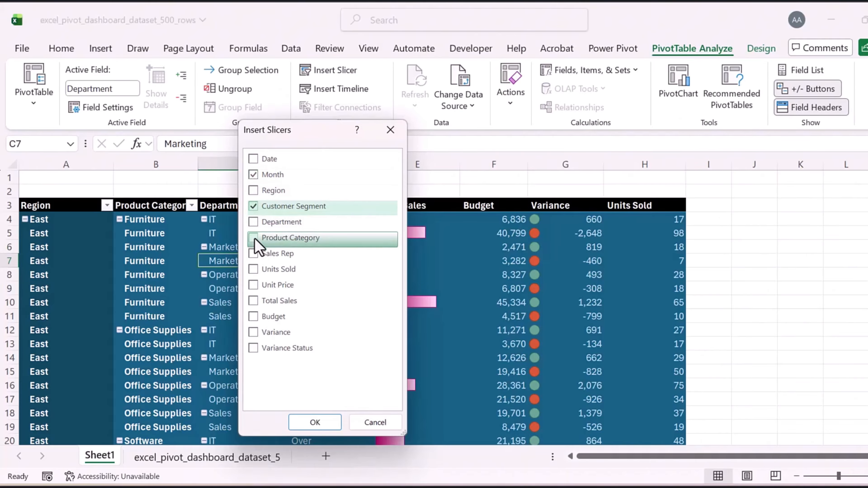
click(253, 254)
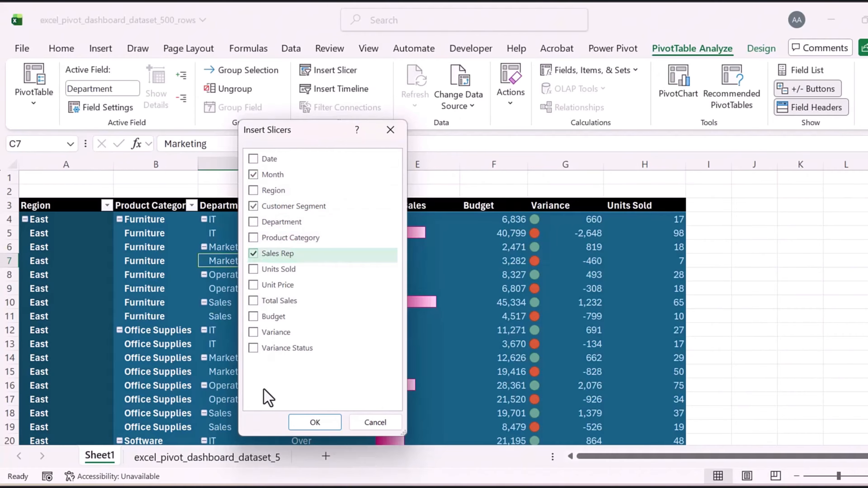
click(294, 424)
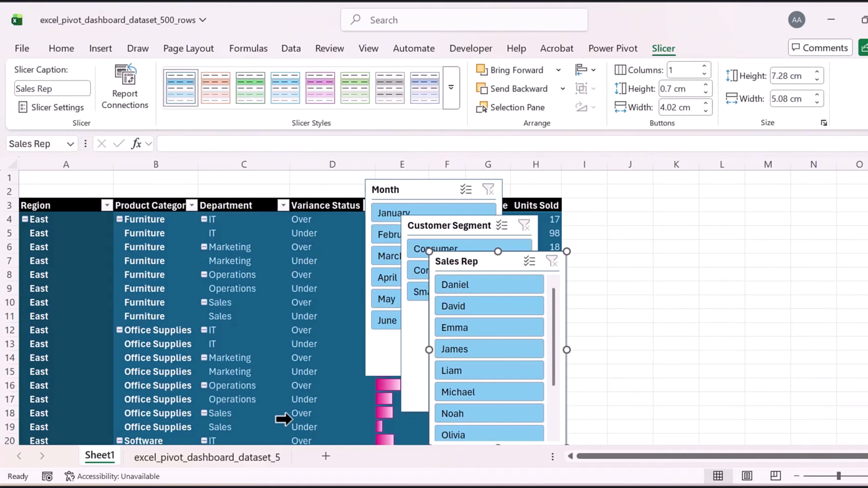
Spread the three overlapping slicers apart and apply the dark blue slicer style to all of them
drag(457, 270, 629, 241)
drag(456, 232, 253, 221)
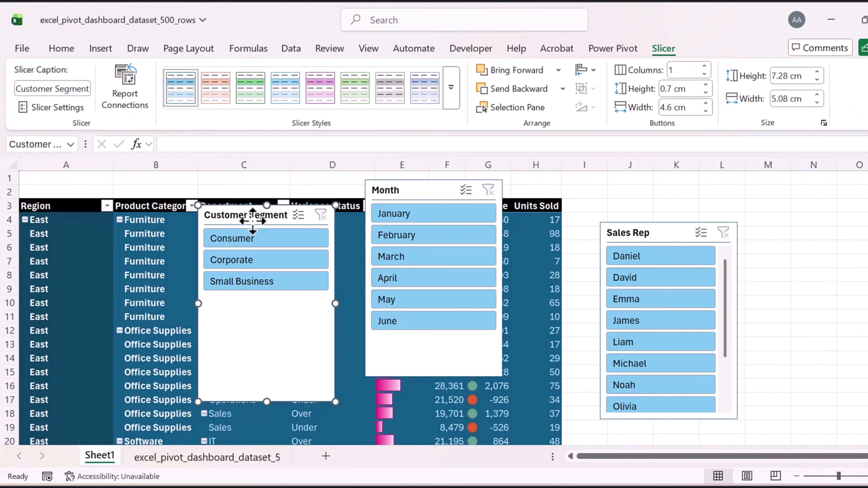
ctrl+click(410, 191)
click(451, 87)
click(181, 135)
Shrink the Customer Segment slicer to fit its three buttons and reduce the Month slicer to about 5.77 cm high and 3.42 cm wide
drag(335, 401, 351, 303)
click(410, 190)
drag(435, 376, 436, 336)
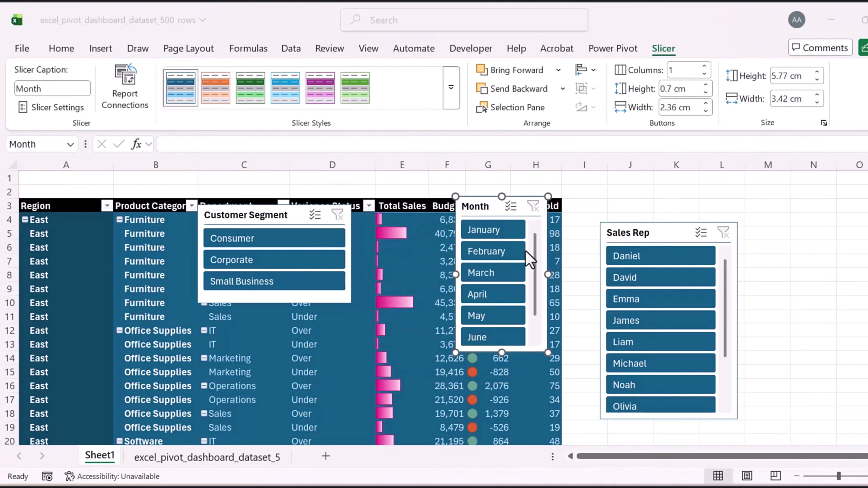
Arrange the Sales Rep, Month and Customer Segment slicers side by side in the empty area beside the PivotTable
drag(481, 208, 774, 233)
drag(662, 233, 640, 209)
click(772, 233)
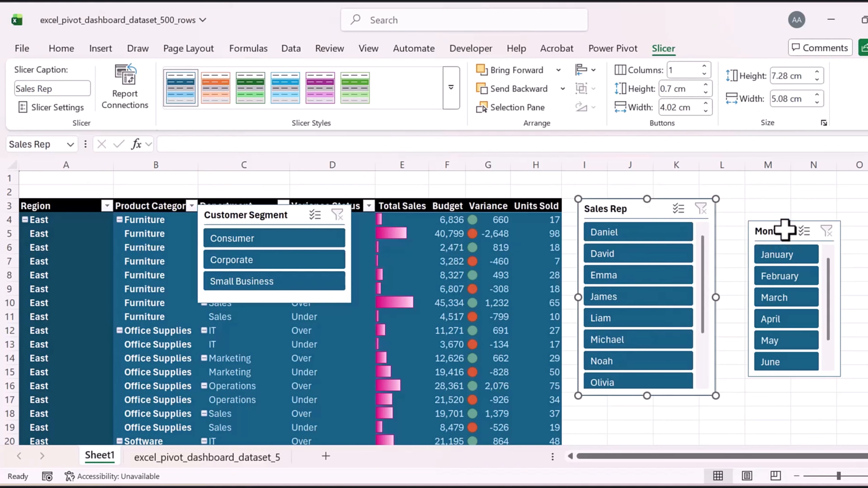
drag(784, 226, 774, 202)
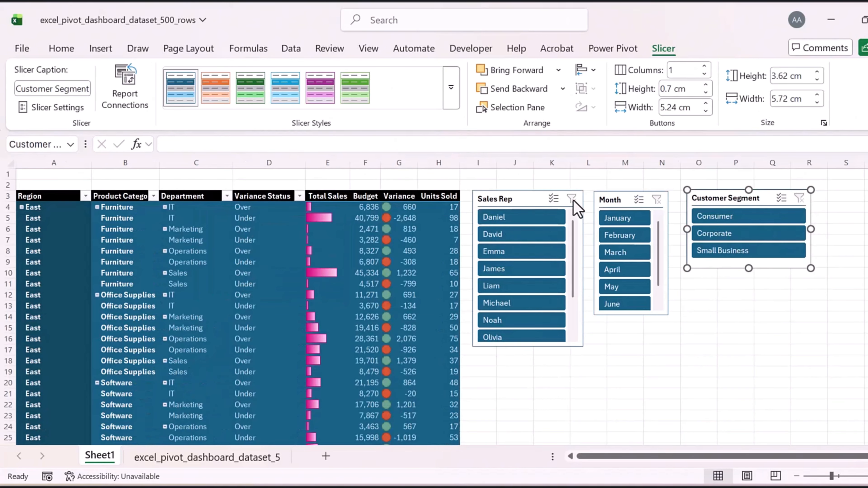
Test the slicers by filtering the PivotTable by individual sales reps, the month May and each customer segment in turn
click(554, 235)
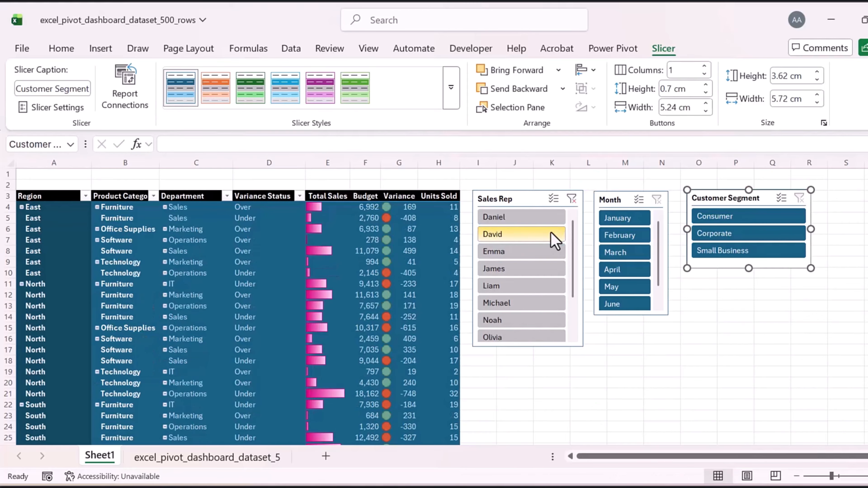
ctrl+click(544, 253)
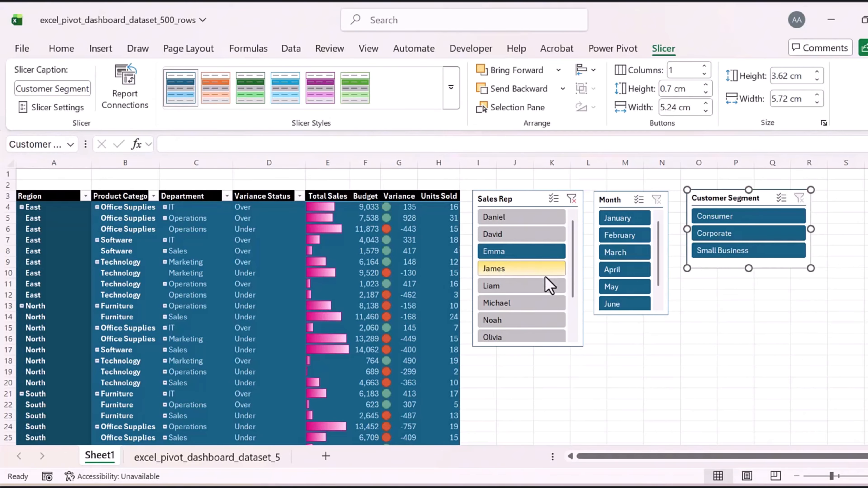
click(548, 285)
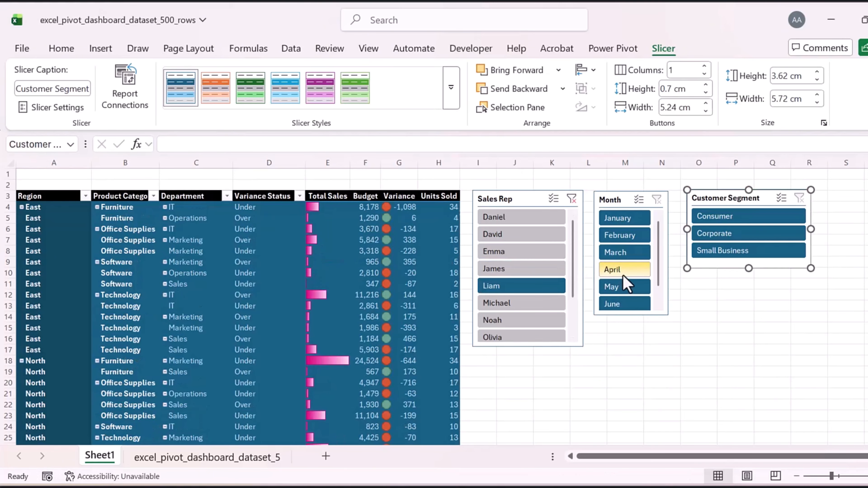
click(625, 274)
click(713, 250)
click(712, 236)
click(701, 216)
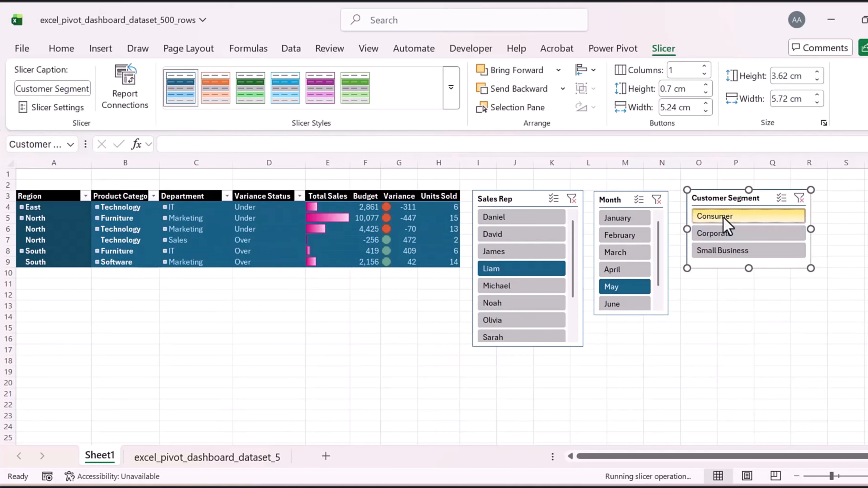
Clear the filters on the Customer Segment, Month and Sales Rep slicers
click(800, 199)
click(656, 200)
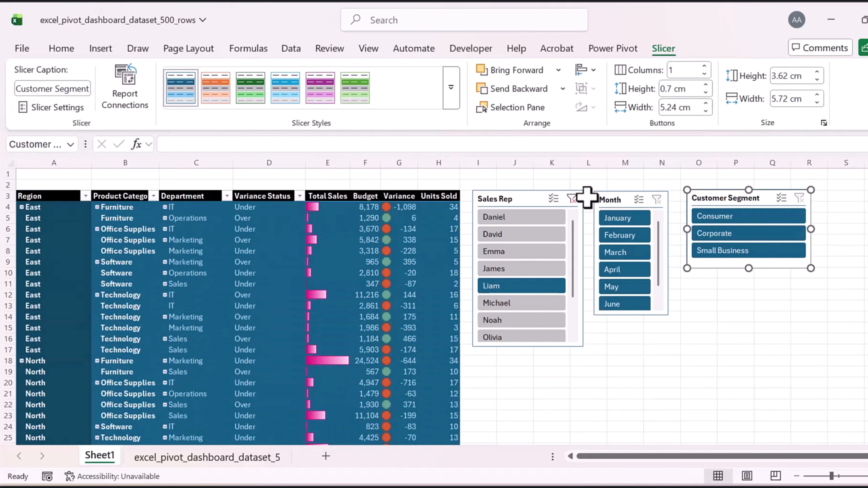
click(572, 200)
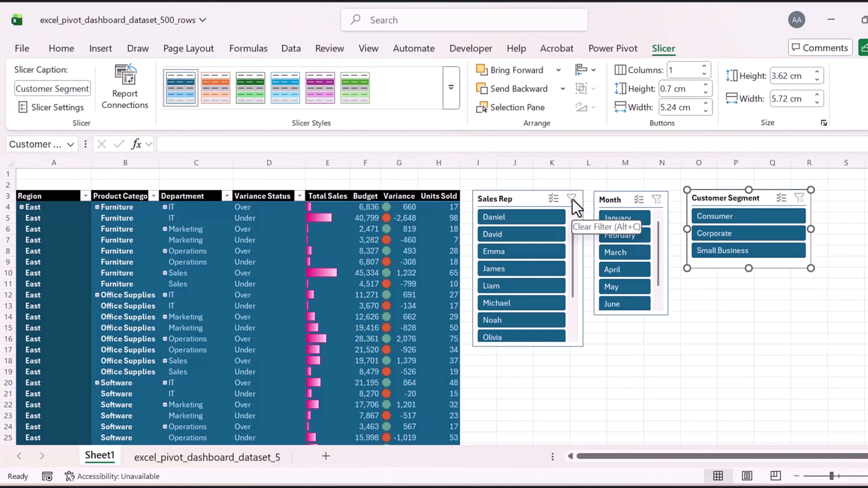
Hide the gridlines on Sheet1
click(369, 50)
click(320, 90)
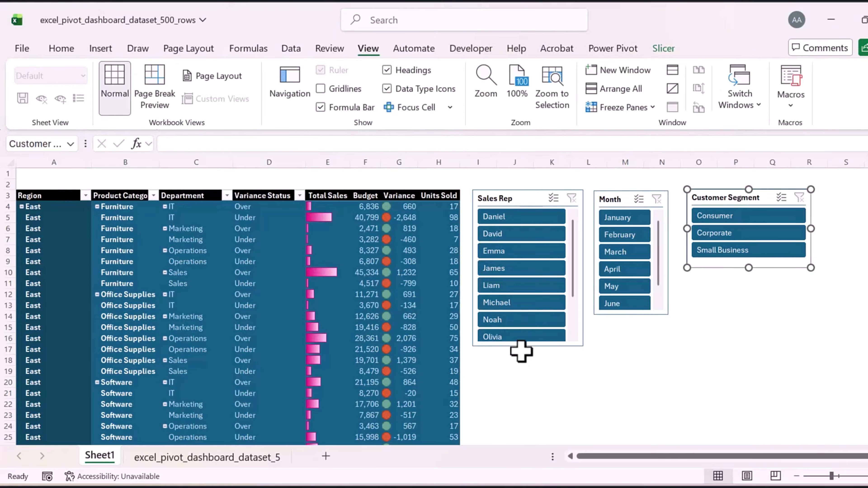
click(574, 378)
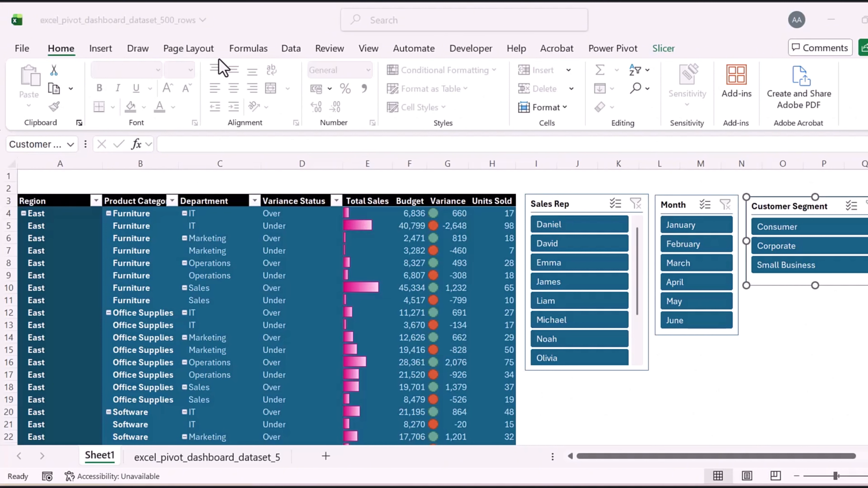
Refresh the PivotTable's data
click(222, 227)
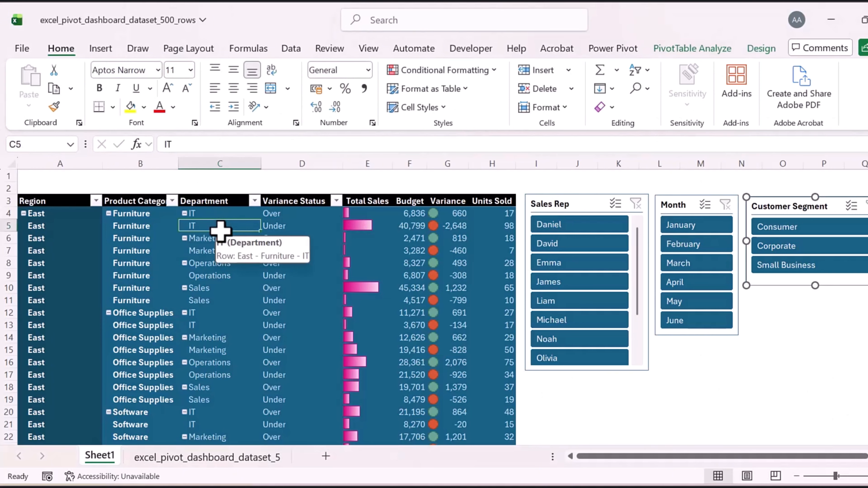
right_click(222, 228)
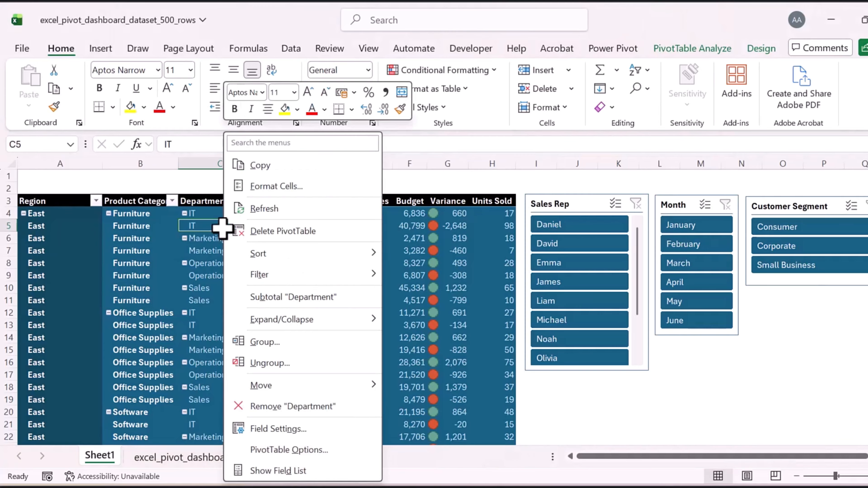
click(263, 209)
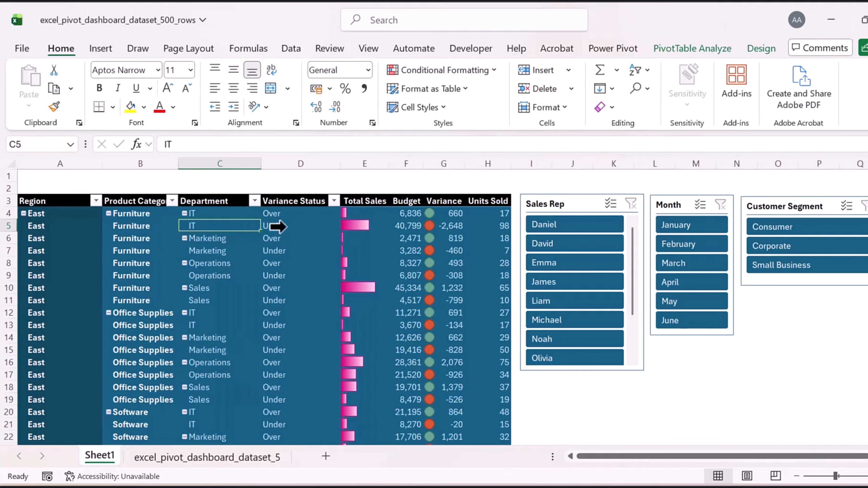
right_click(233, 226)
click(265, 264)
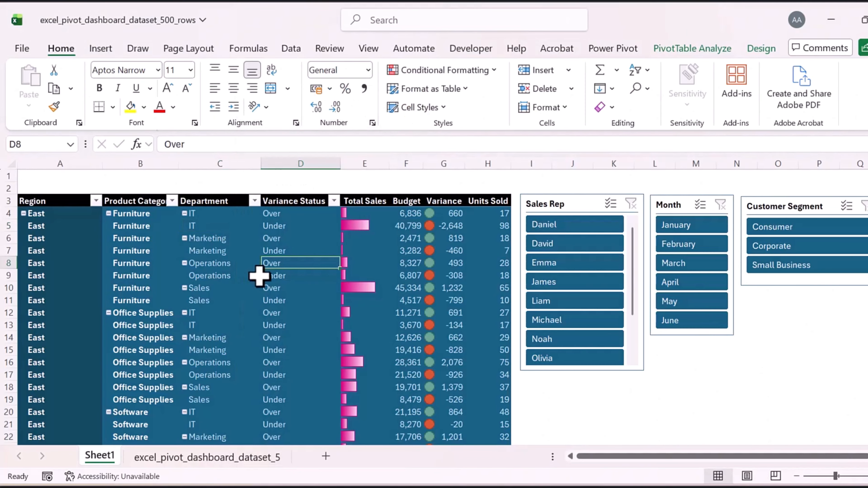
Turn off Autofit column widths on update in the PivotTable options
right_click(237, 263)
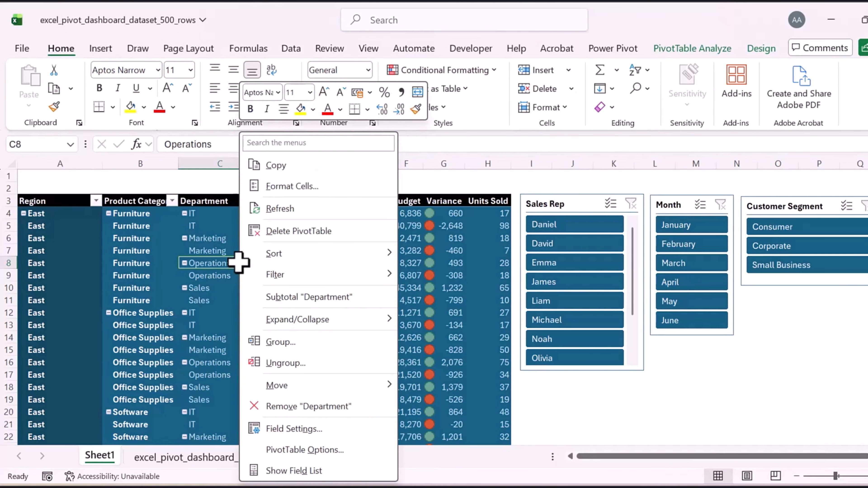
click(319, 450)
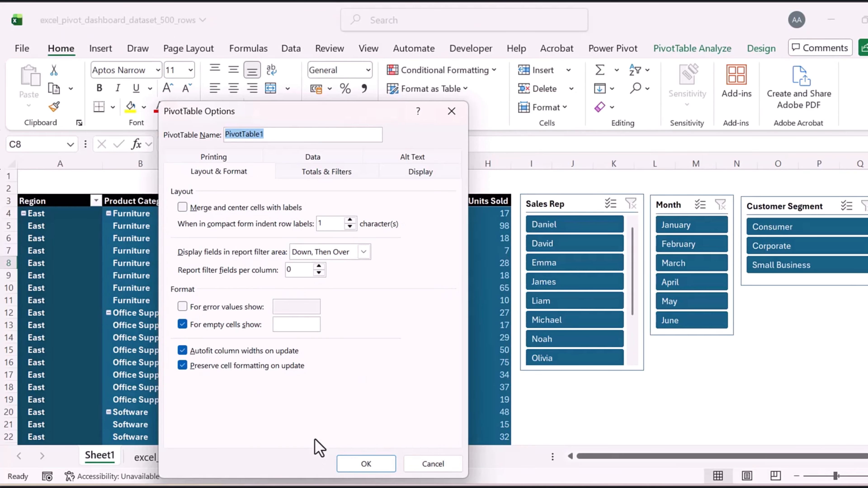
click(183, 351)
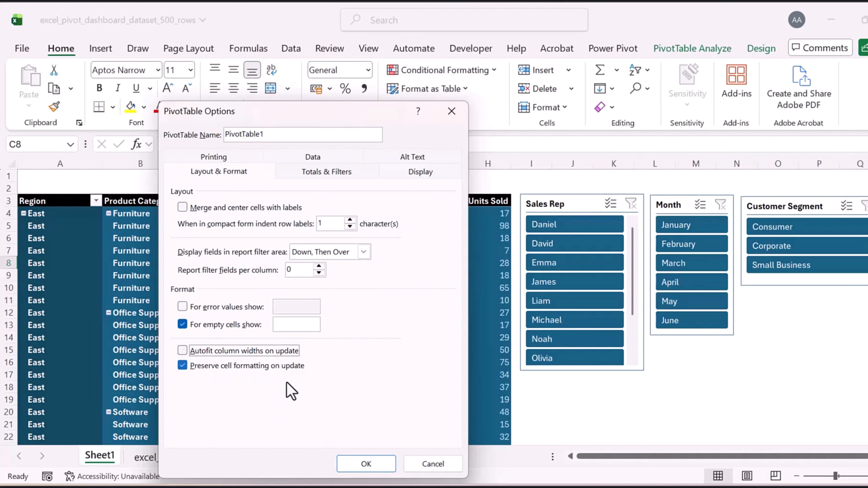